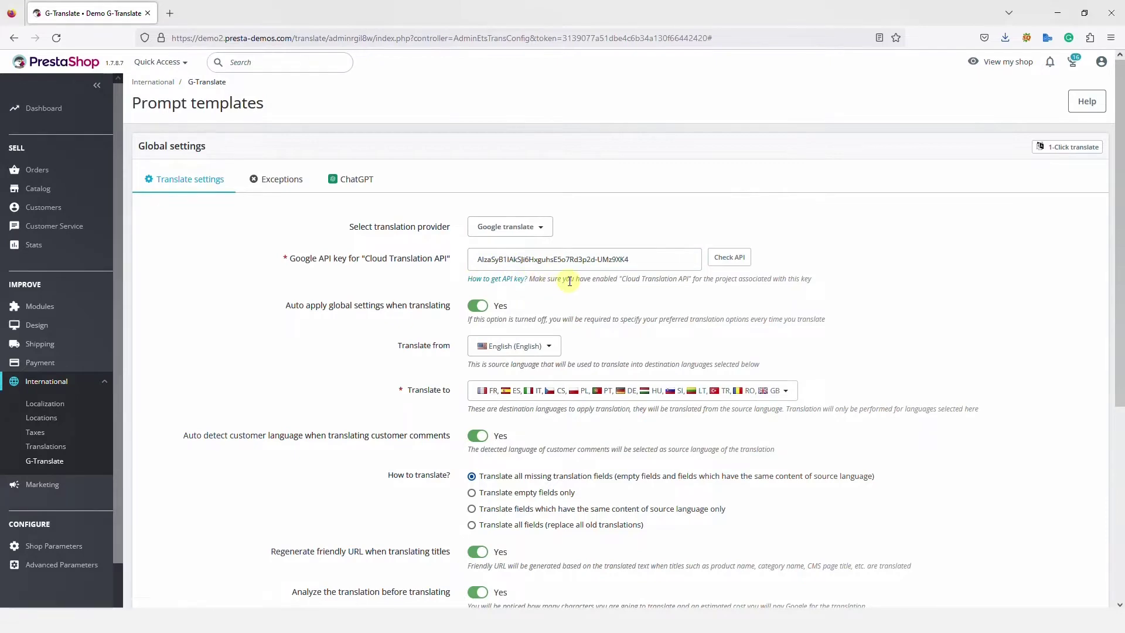
Open the guide on getting a Google Translate API key, look through its instructions and close it.
left_click(517, 279)
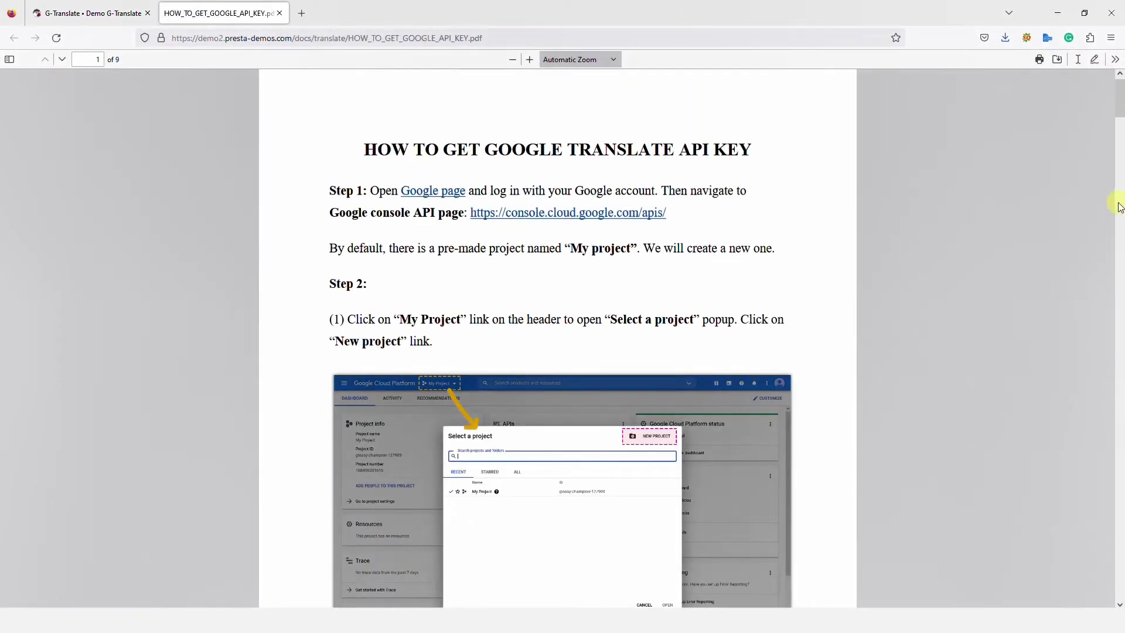
scroll(1119, 206, "down", 20)
left_click_drag(1121, 241, 1107, 93)
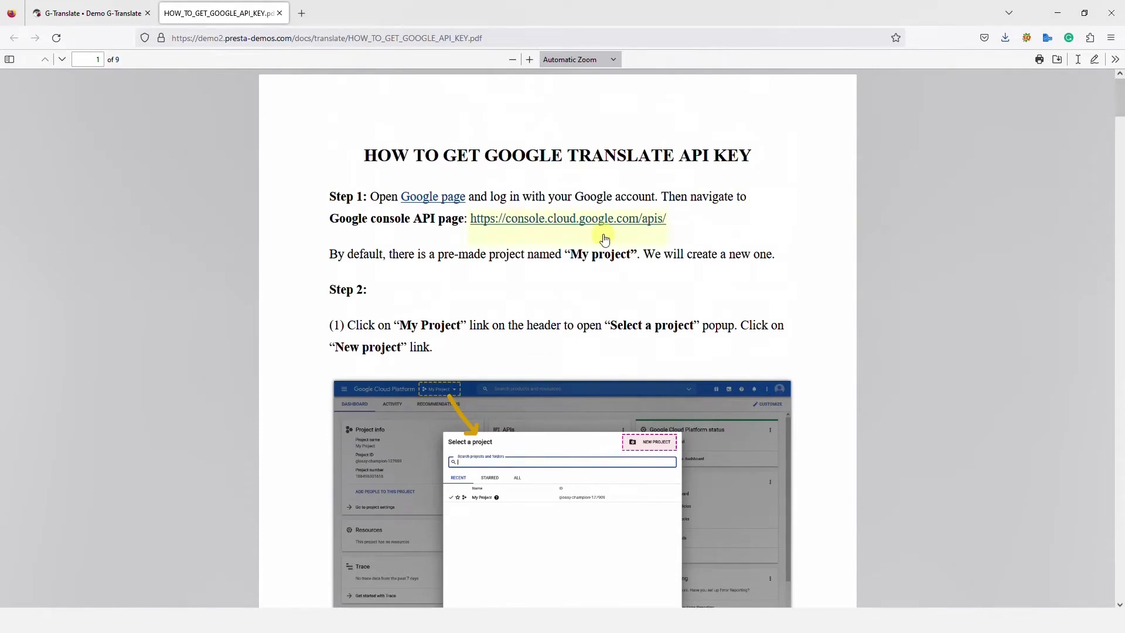
left_click(280, 14)
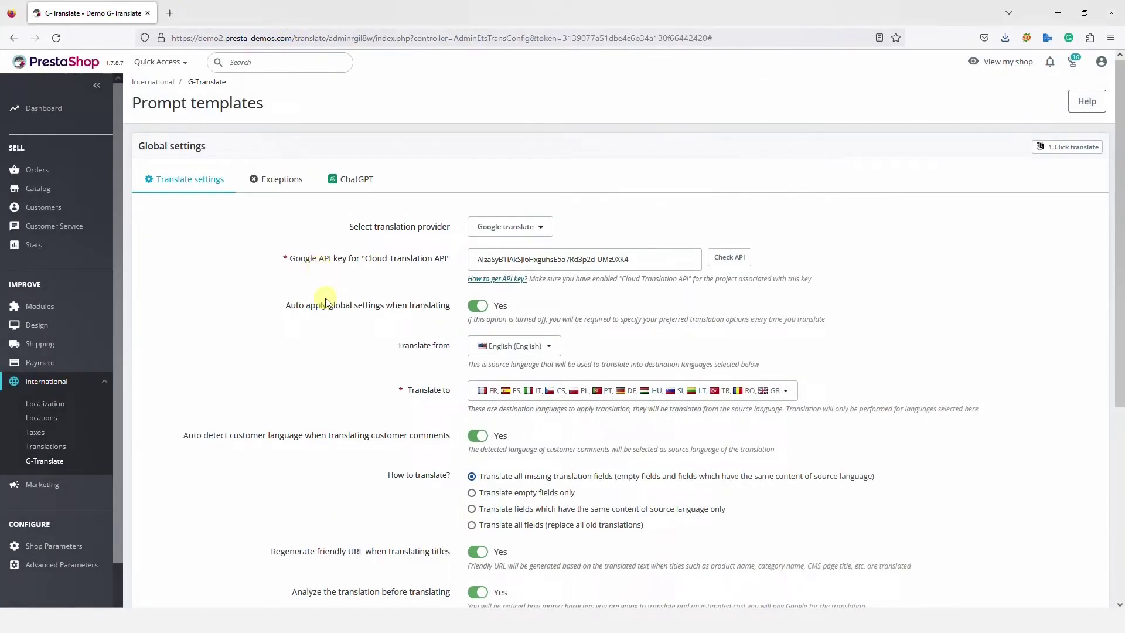
Review the source language, the destination languages and the remaining translation options, and save the translate settings.
left_click(540, 347)
left_click(631, 343)
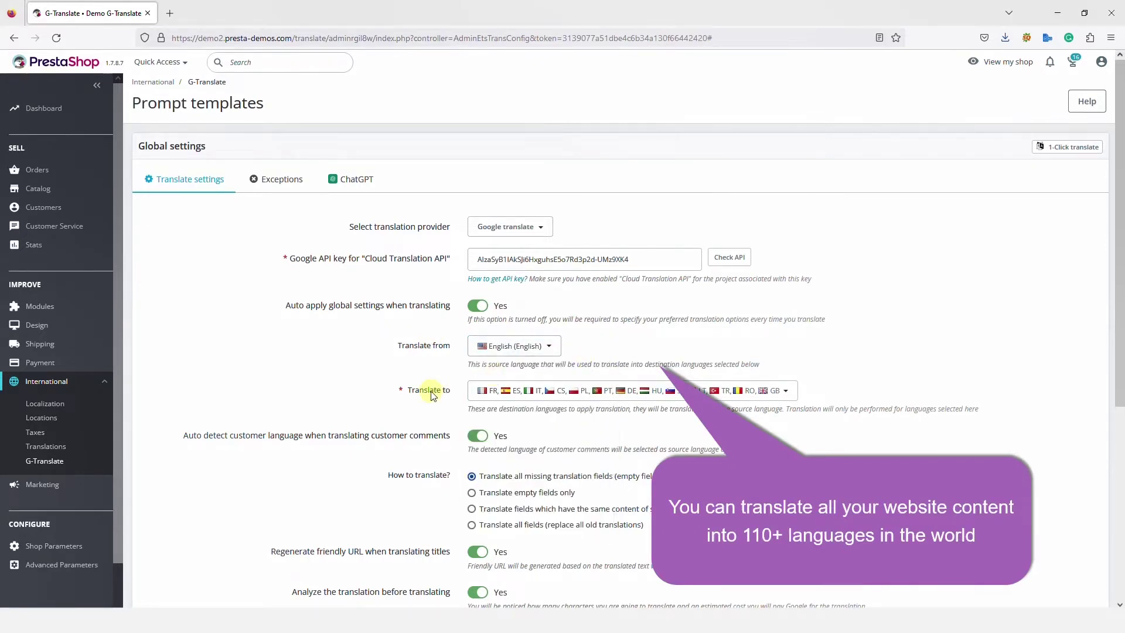
left_click(785, 390)
mouse_move(606, 434)
left_mouse_down()
mouse_move(607, 521)
mouse_move(608, 428)
left_mouse_up()
left_click(753, 349)
scroll(553, 357, "down", 5)
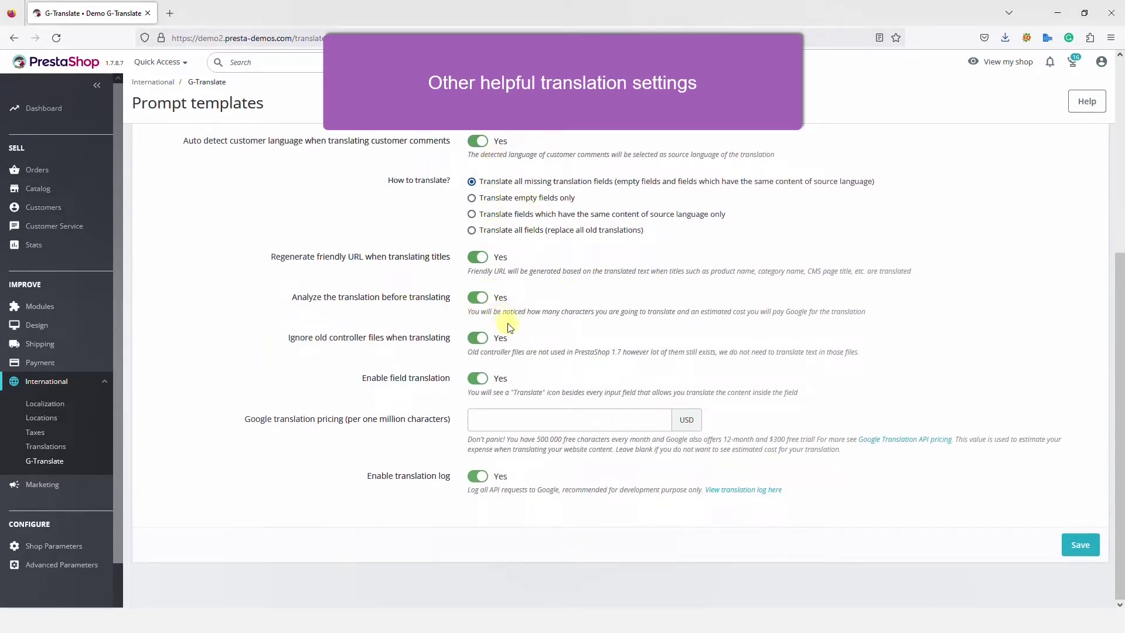
left_click(1086, 550)
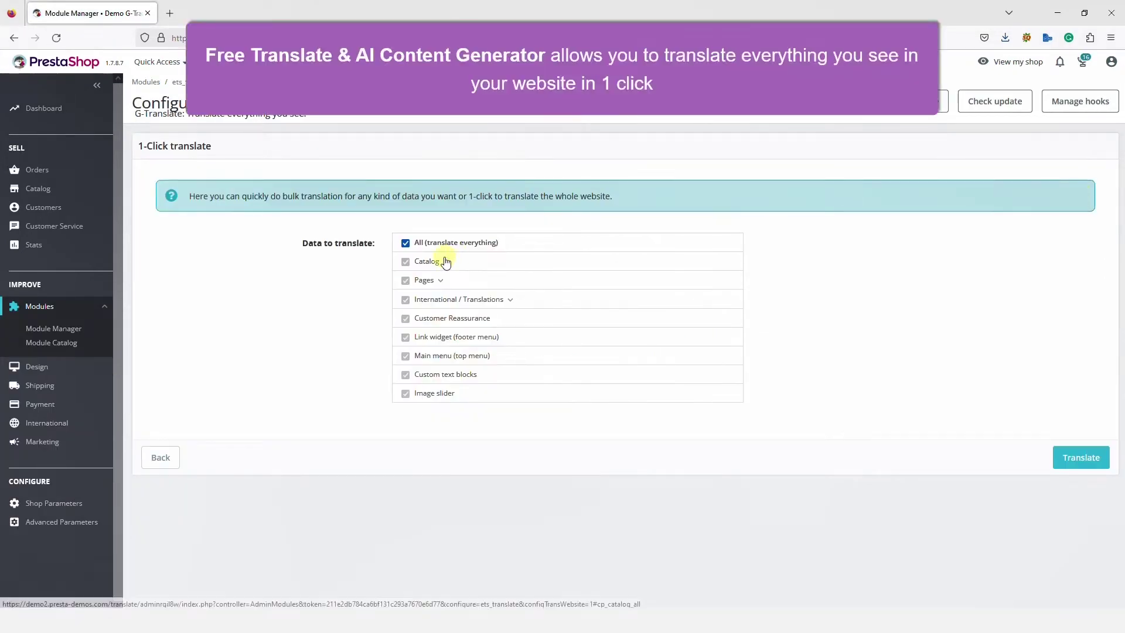
Expand the Catalog, Pages and International / Translations groups to examine which data 1-Click translate covers.
left_click(445, 262)
left_click(440, 395)
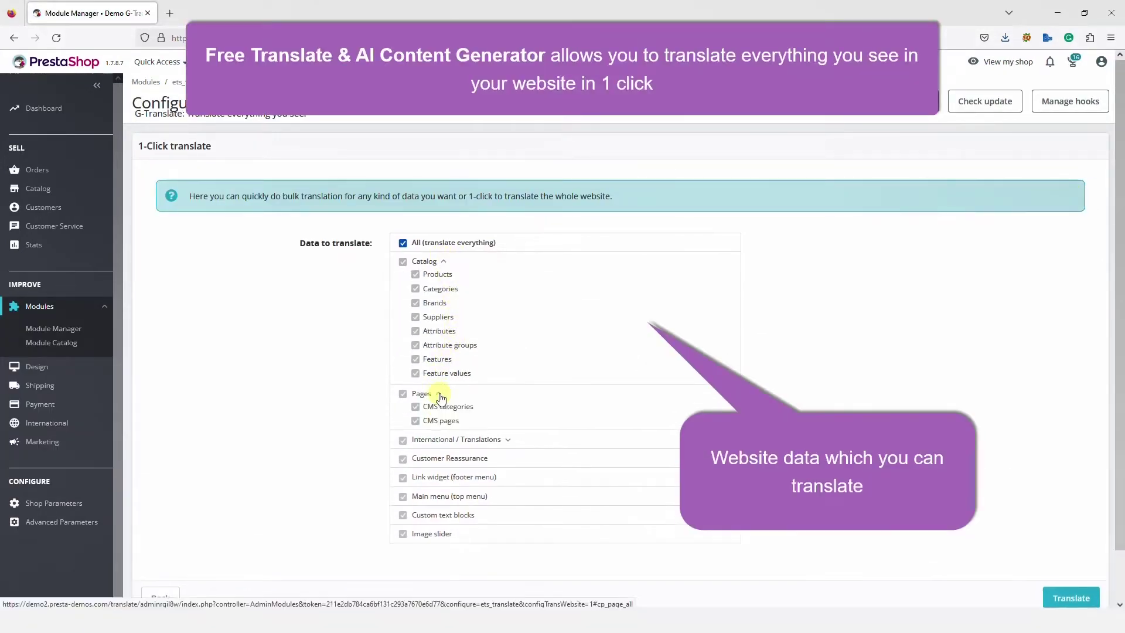
left_click(508, 440)
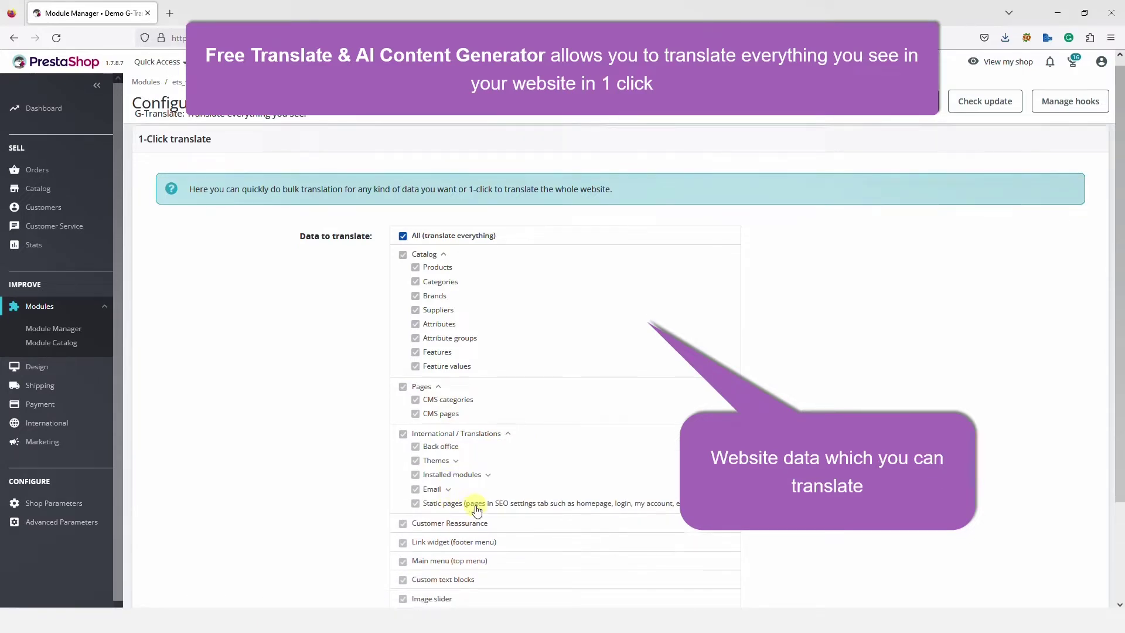
scroll(478, 509, "down", 2)
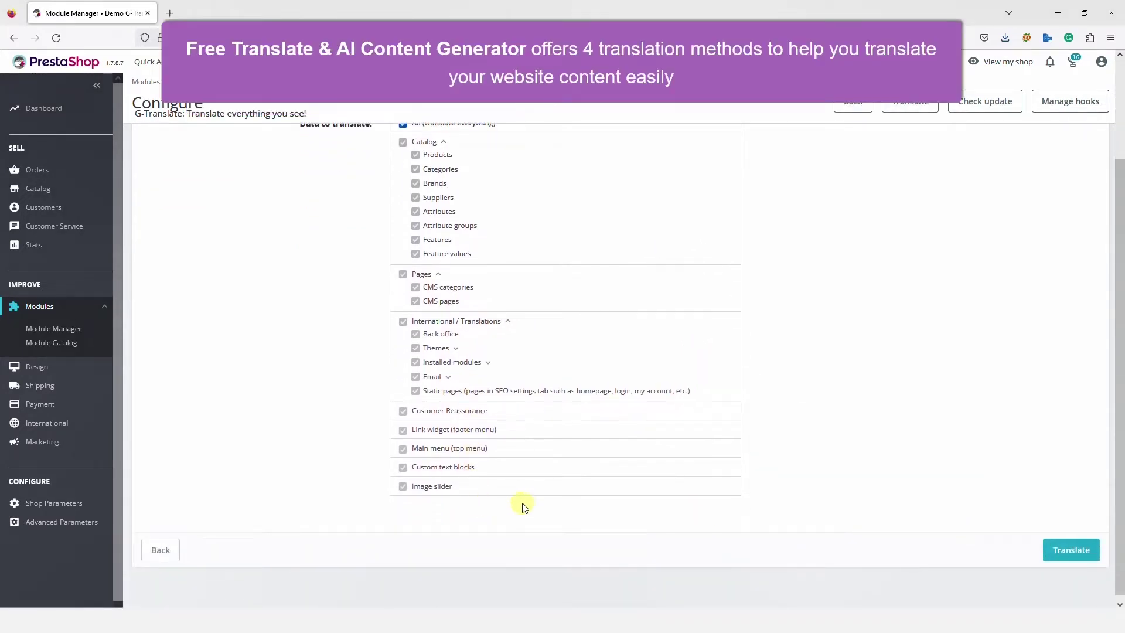
View the 1-Click translate options for all data, dismiss them without translating and return to the global settings.
left_click(1063, 552)
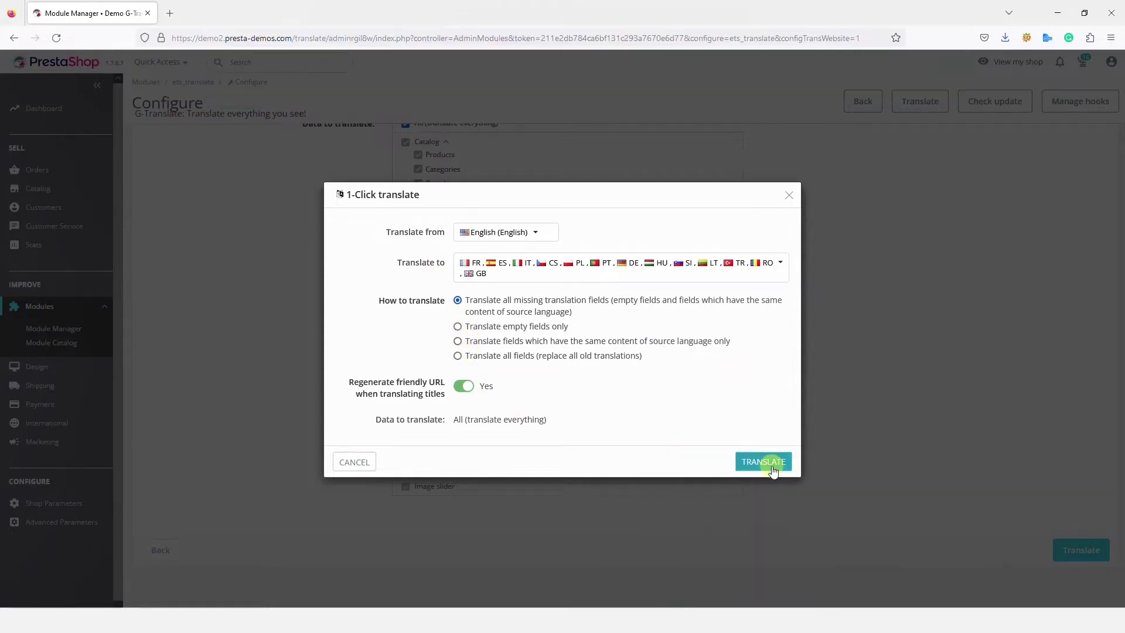
left_click(789, 195)
left_click(166, 554)
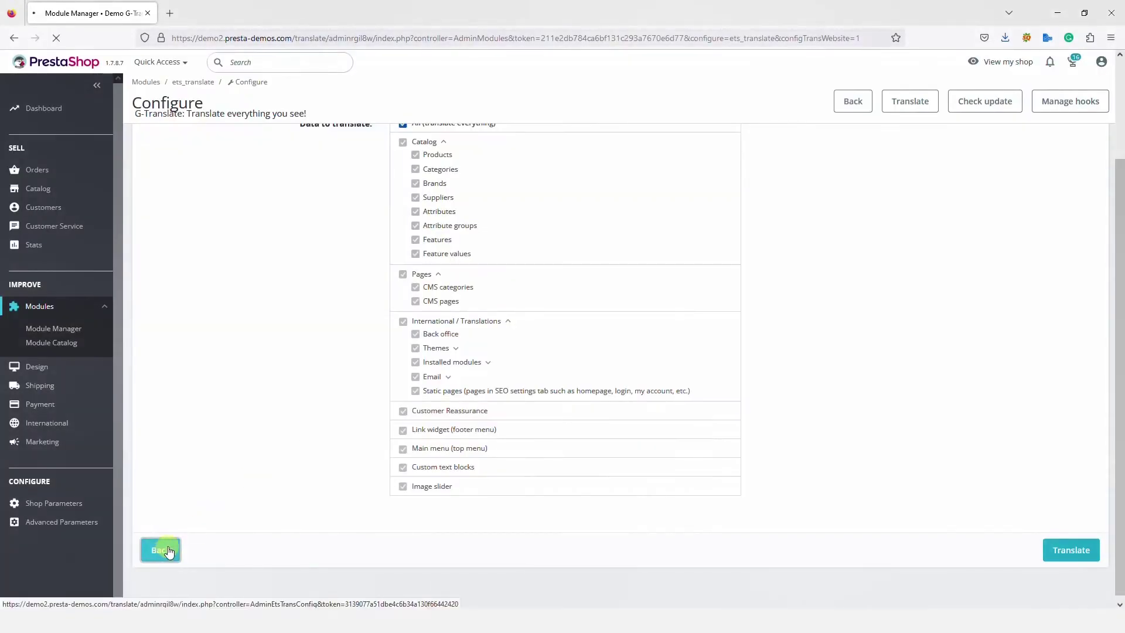
In the exceptions, keep fixed translation enabled and set the French translation of the phrase "save" to "Enregistrer".
left_click(293, 184)
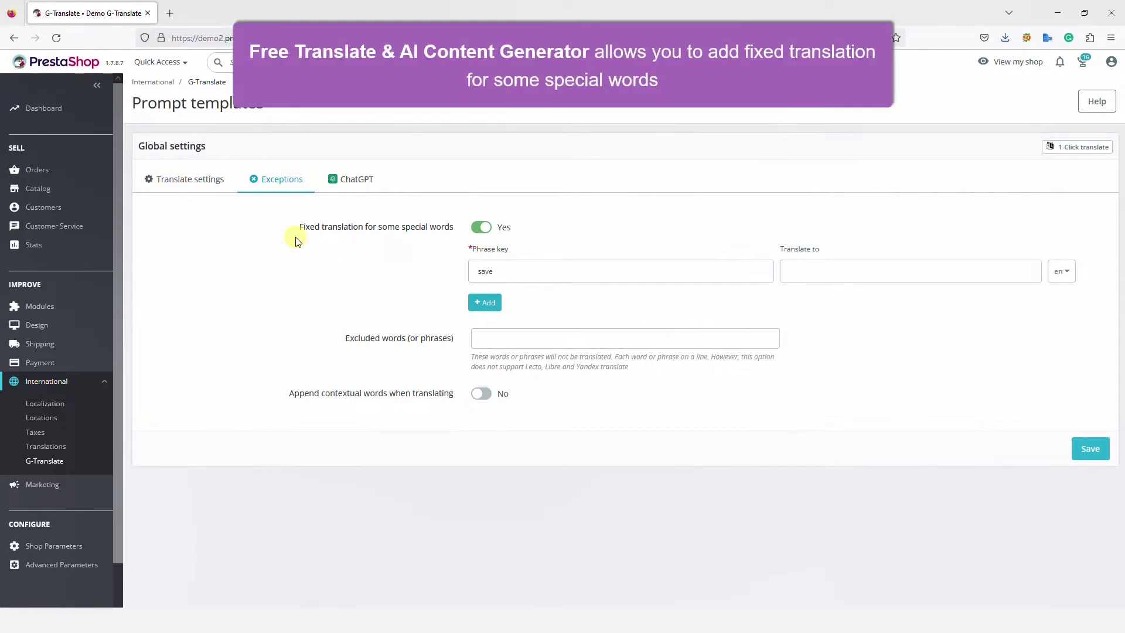
left_click(484, 228)
left_click(484, 228)
left_click(1039, 282)
left_click(1058, 273)
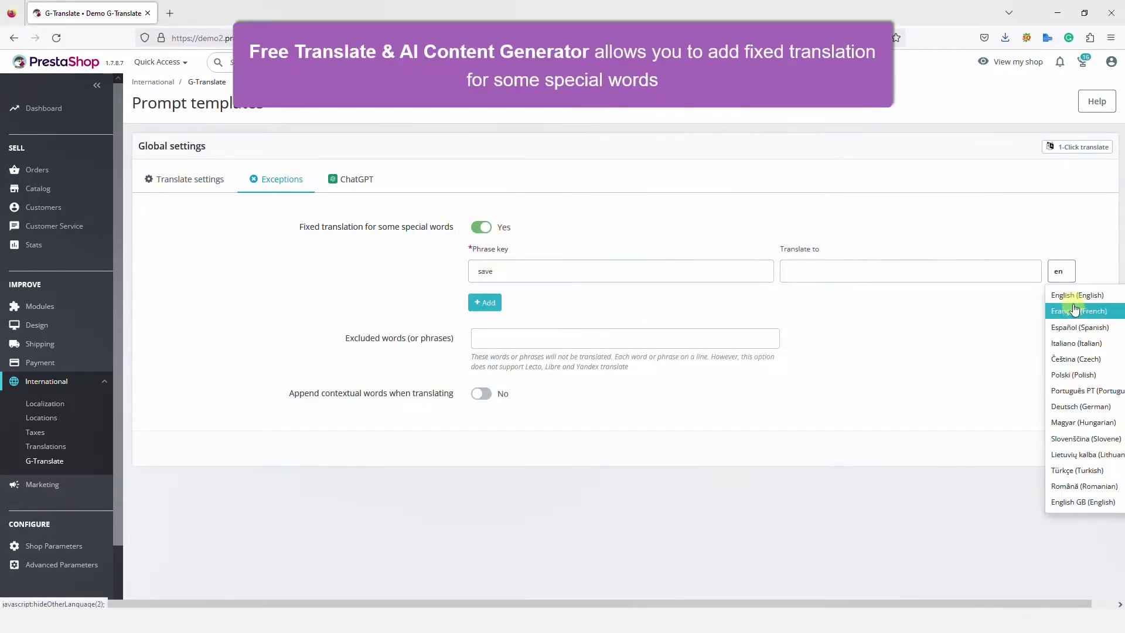
left_click(1050, 314)
left_click(854, 271)
left_click(823, 272)
type("Enregistrer")
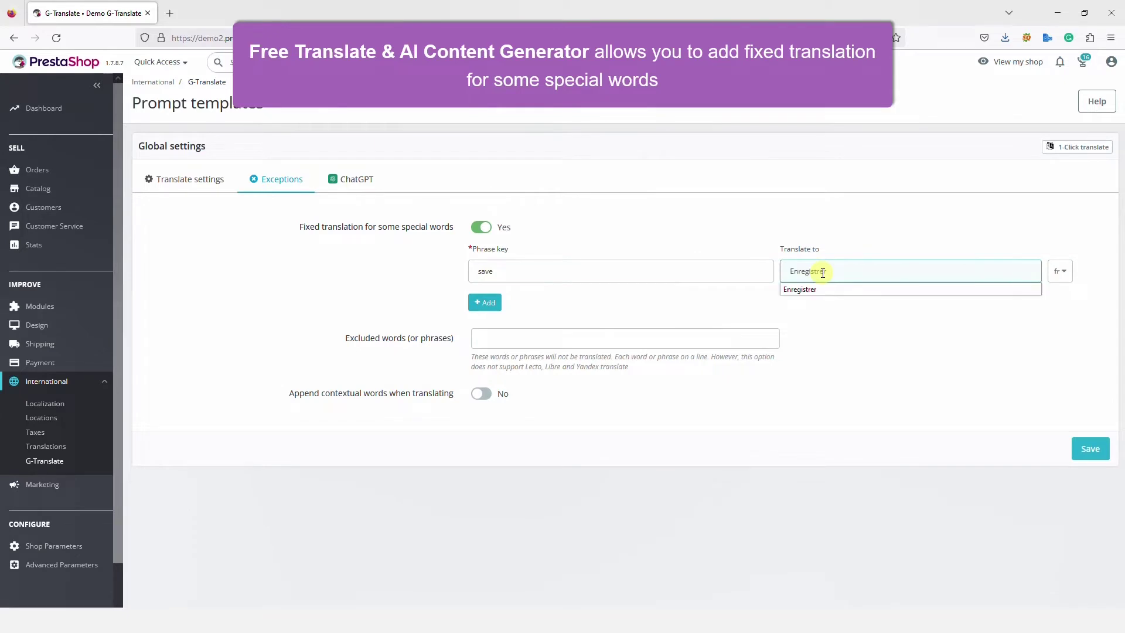
Add another fixed translation with the phrase key "Back" and the translation "Retour".
left_click(495, 302)
left_click(502, 306)
type("Back")
left_click(801, 304)
type("Retour")
left_click(818, 354)
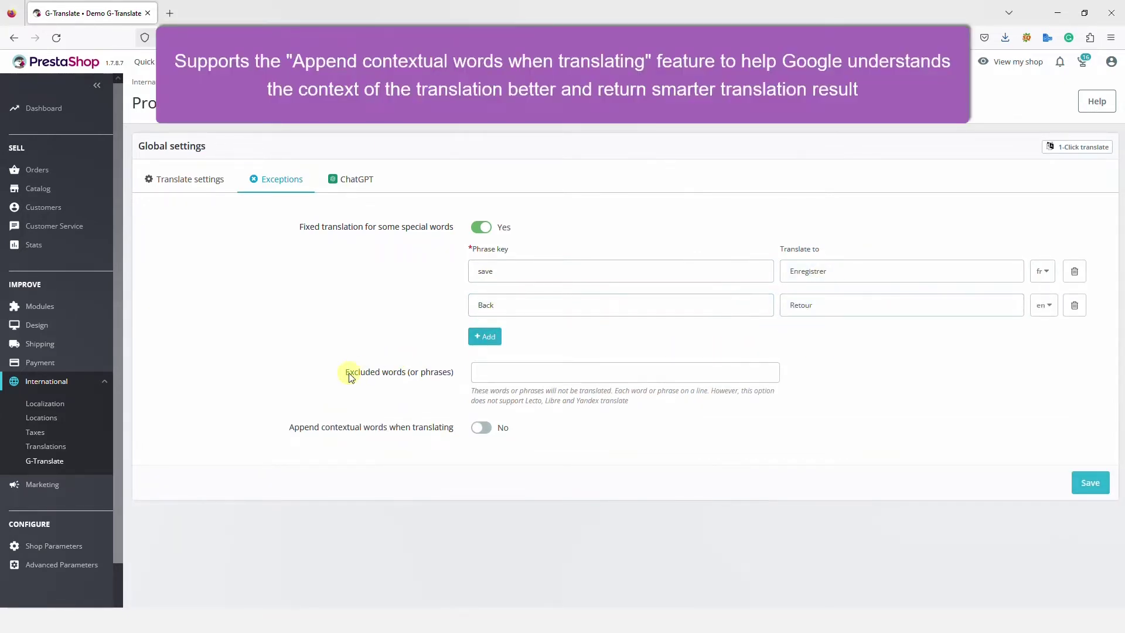
Examine the options for appending contextual words when translating, and switch the feature back off.
left_click(481, 427)
scroll(357, 332, "down", 3)
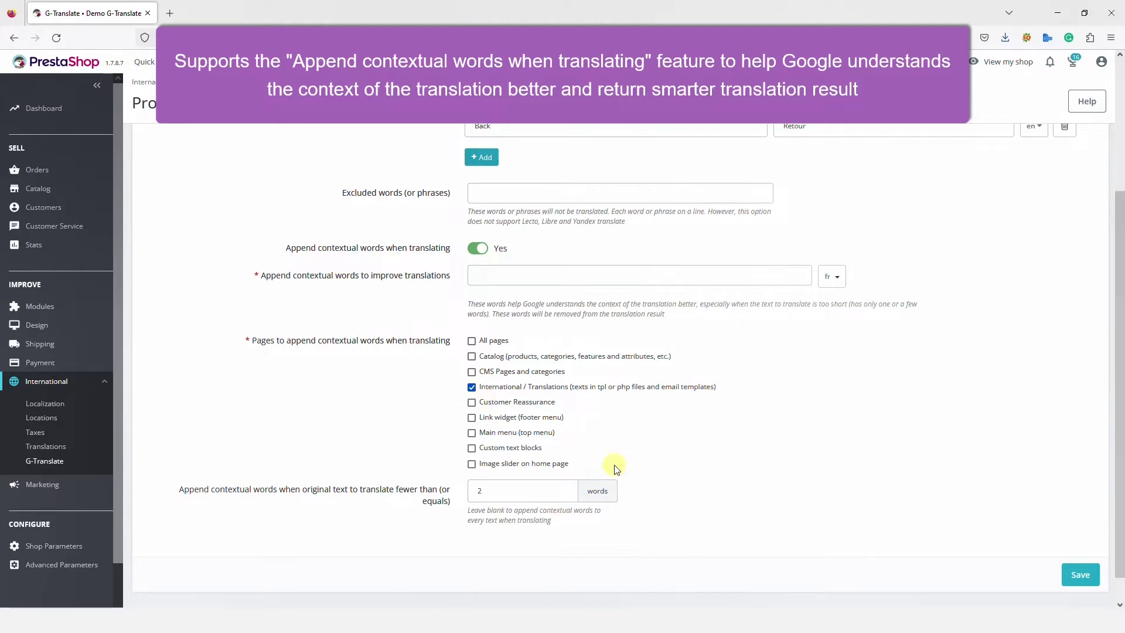
left_click(477, 248)
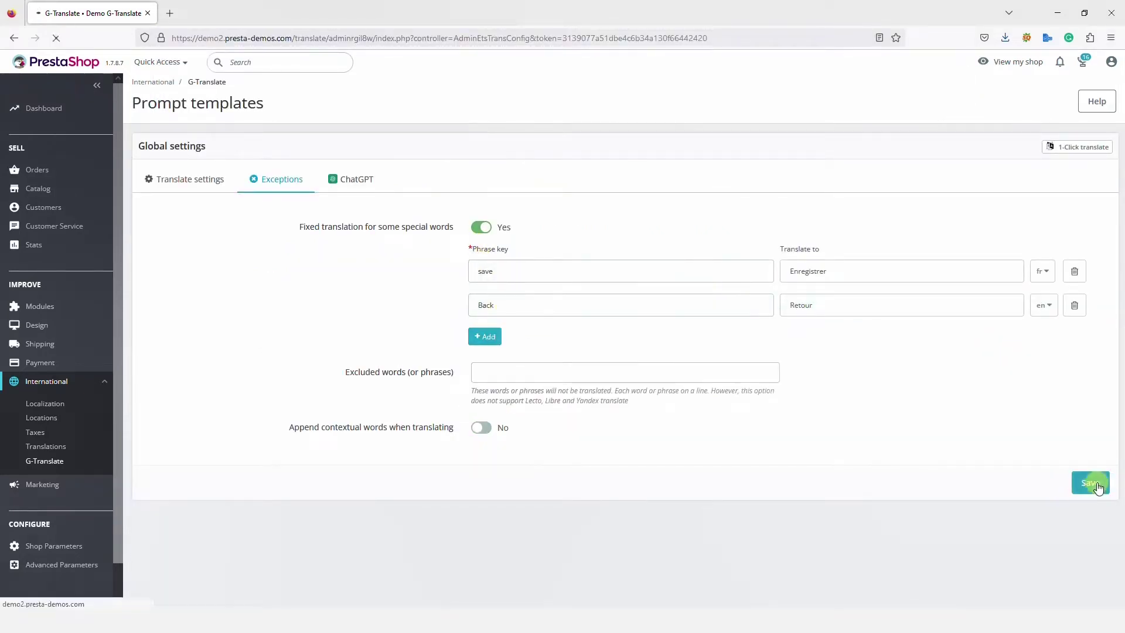
Save the exception settings and go to the ChatGPT settings, keeping ChatGPT enabled.
left_click(1091, 482)
left_click(357, 222)
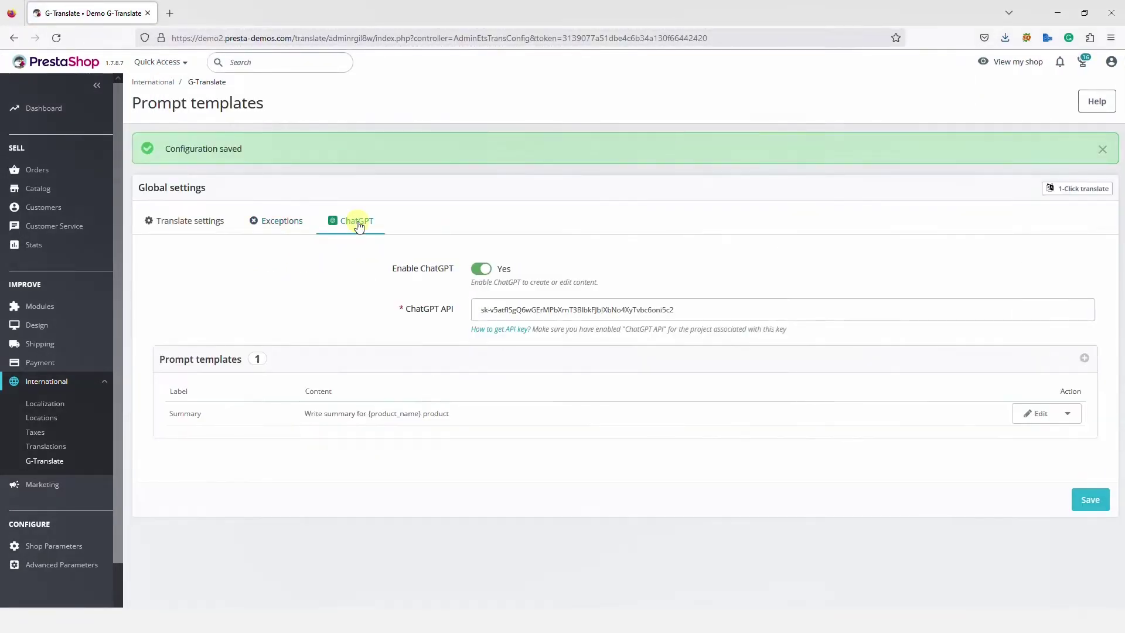
left_click(483, 270)
left_click(487, 270)
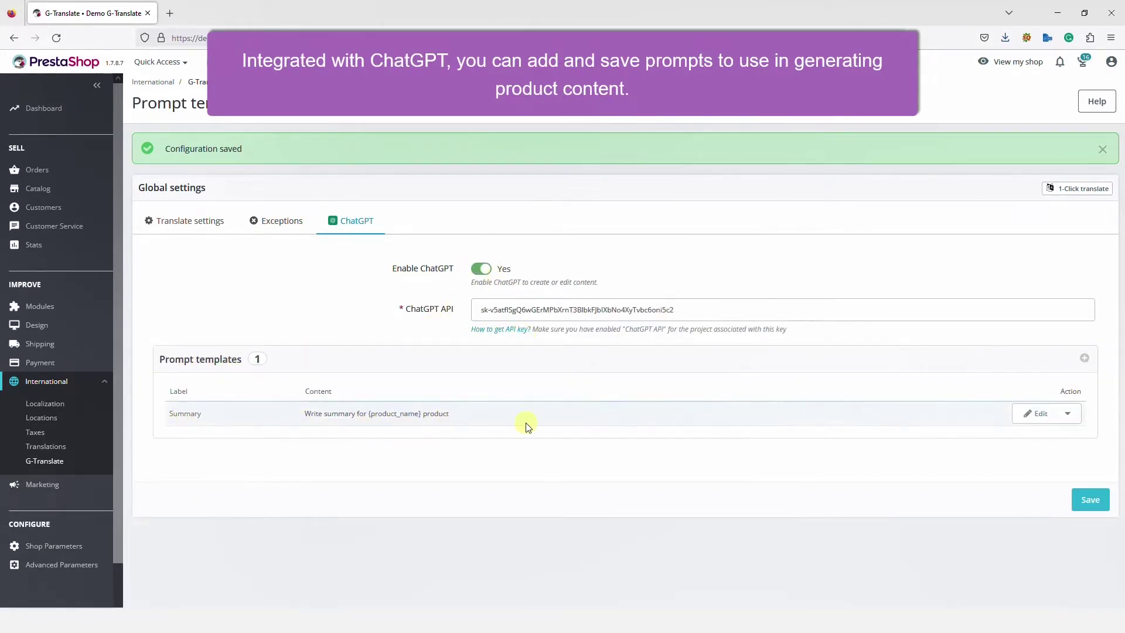
Add a prompt template labelled "Description" reading "Write the description for the product. Remember to show the {product_brand}" and save it.
left_click(1086, 363)
left_click(443, 280)
left_click(428, 317)
type("Write the description for the product. Remember to show the")
left_click(422, 357)
left_click(642, 319)
left_click(798, 409)
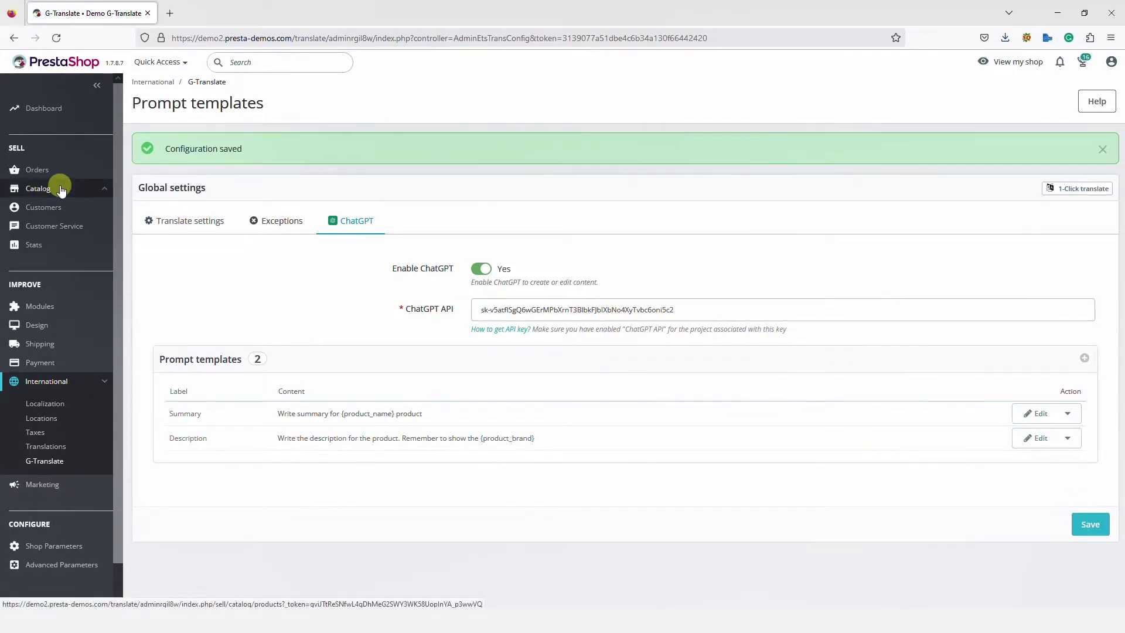
Open the catalog's product list and review the G-Translate options for all products, closing them without translating.
mouse_move(60, 191)
right_click(53, 212)
left_click(76, 224)
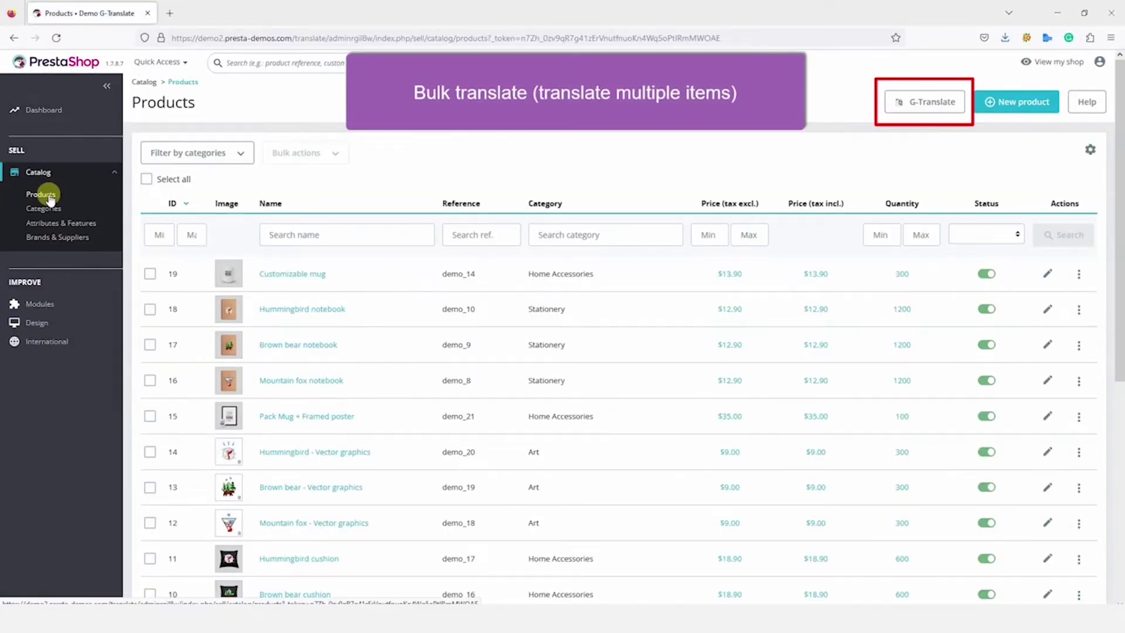
left_click(942, 114)
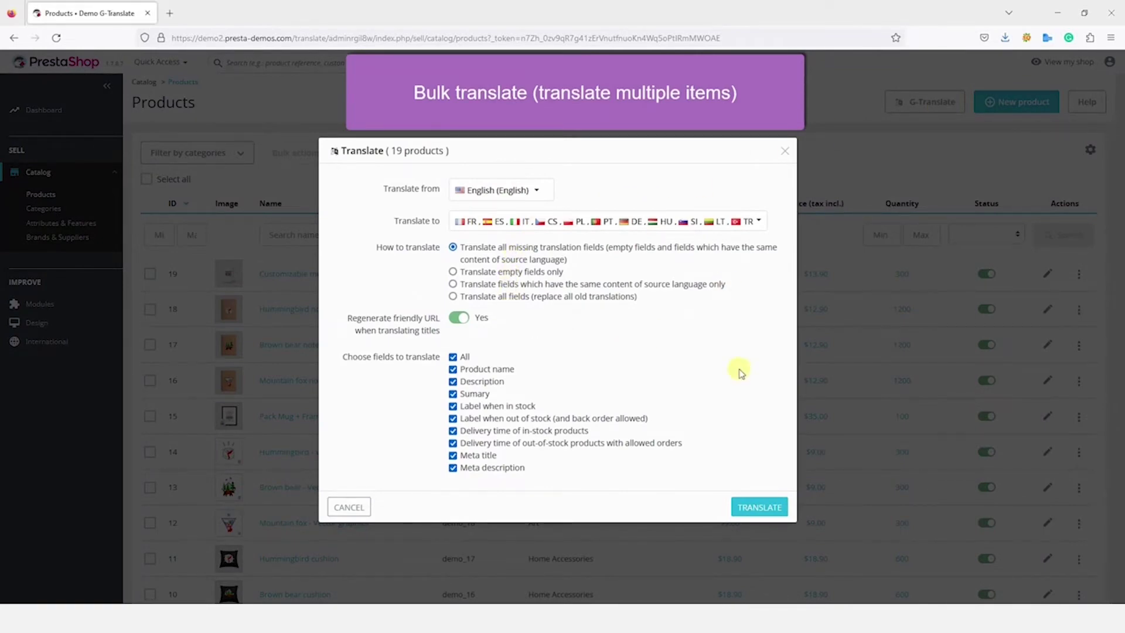
left_click(782, 149)
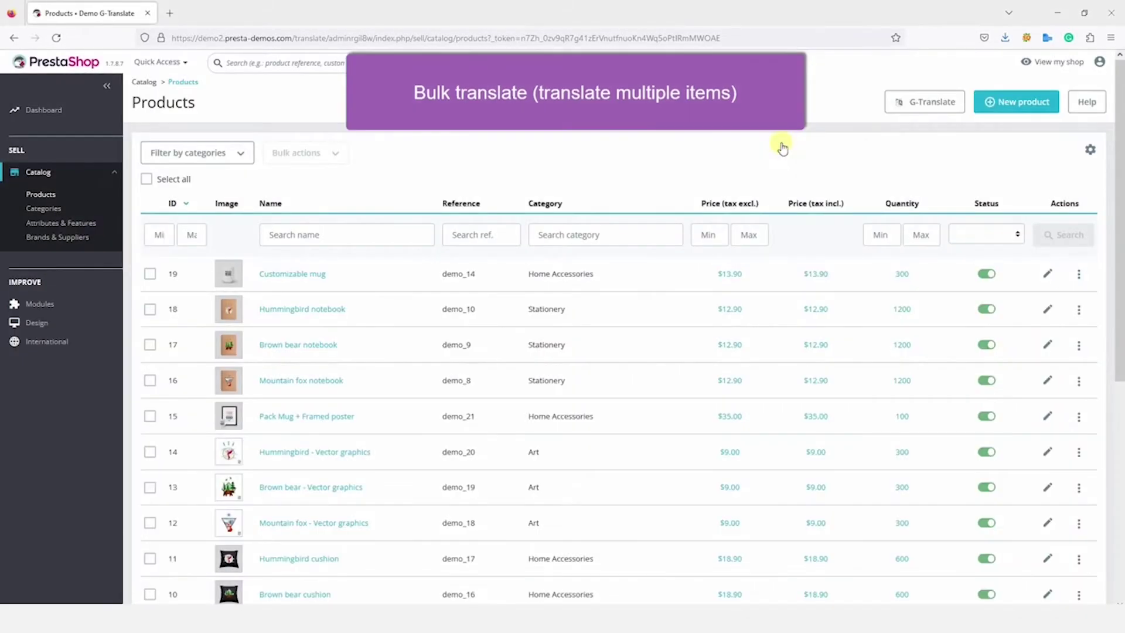
Select Customizable mug, Brown bear notebook and Pack Mug + Framed poster, and review the translation options for this selection without translating.
left_click(150, 274)
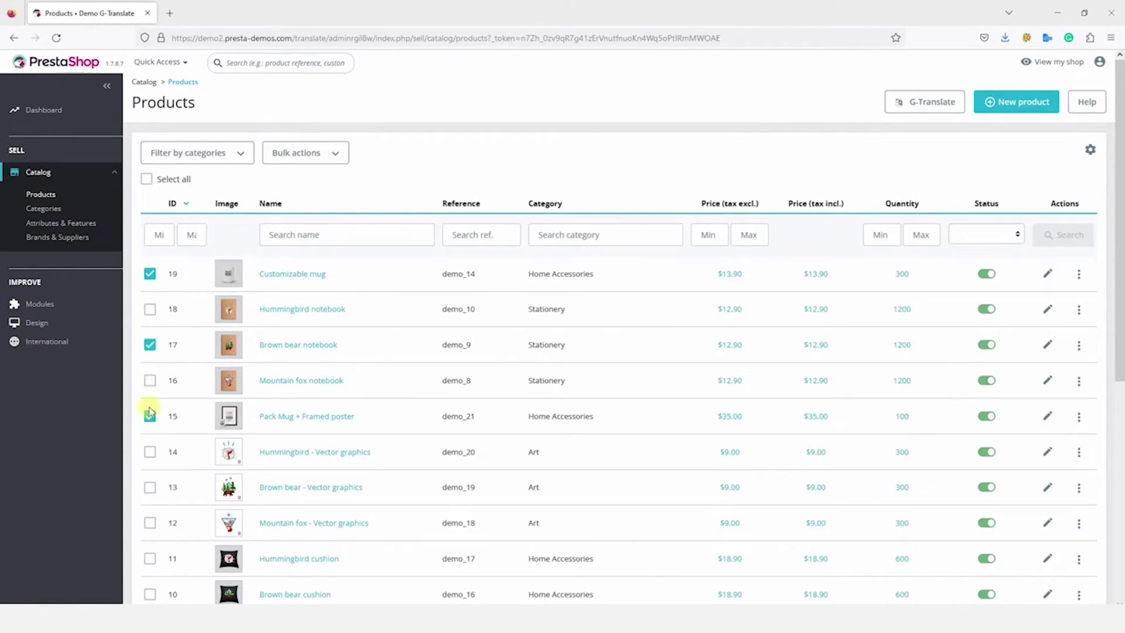
left_click(347, 155)
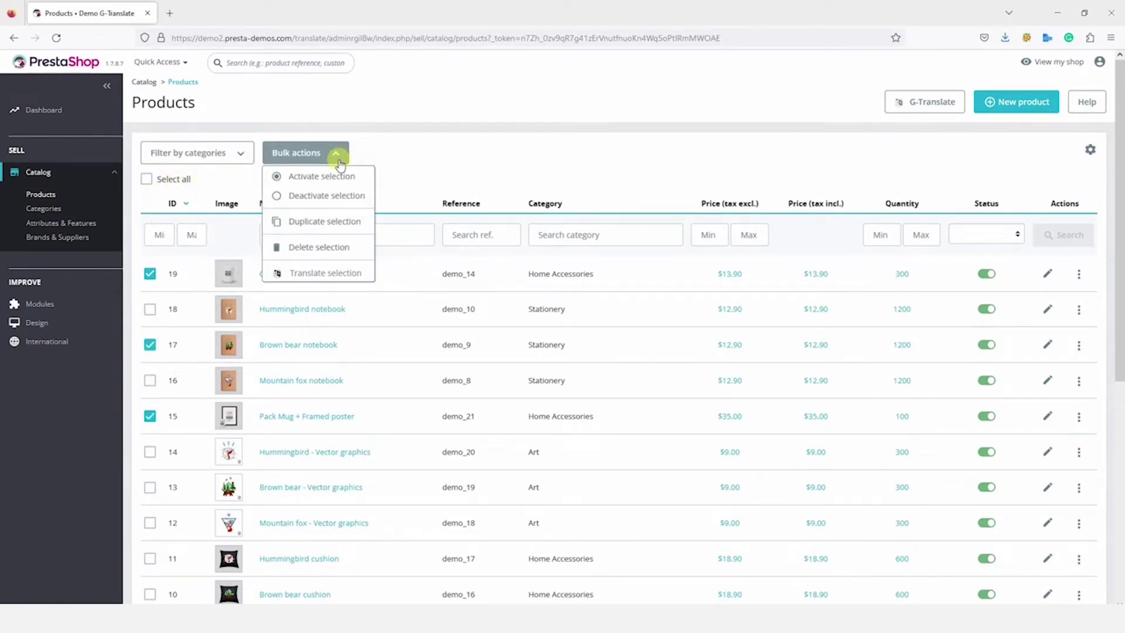
left_click(326, 273)
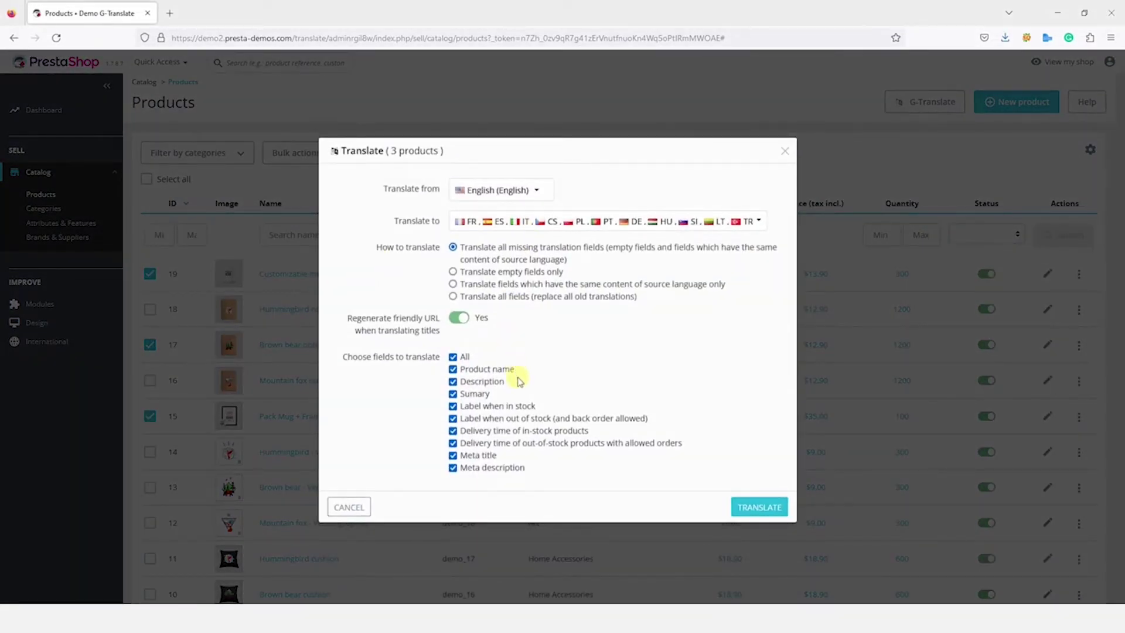
left_click(785, 151)
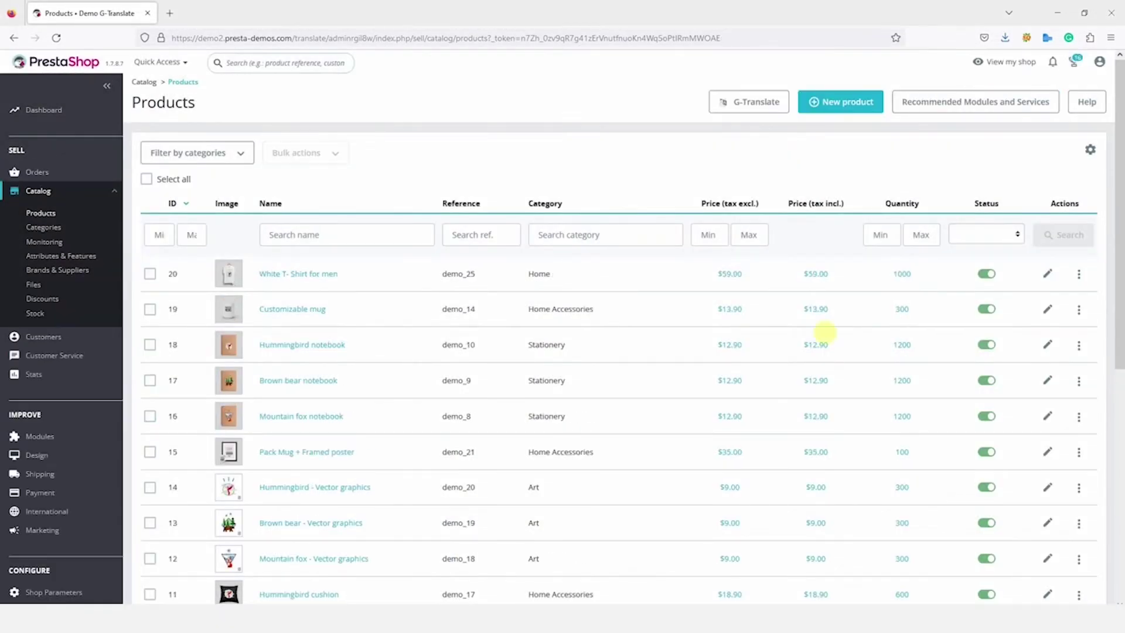
Open the White T- Shirt for men product for editing and generate a summary with ChatGPT using the saved Summary prompt.
left_click(1046, 275)
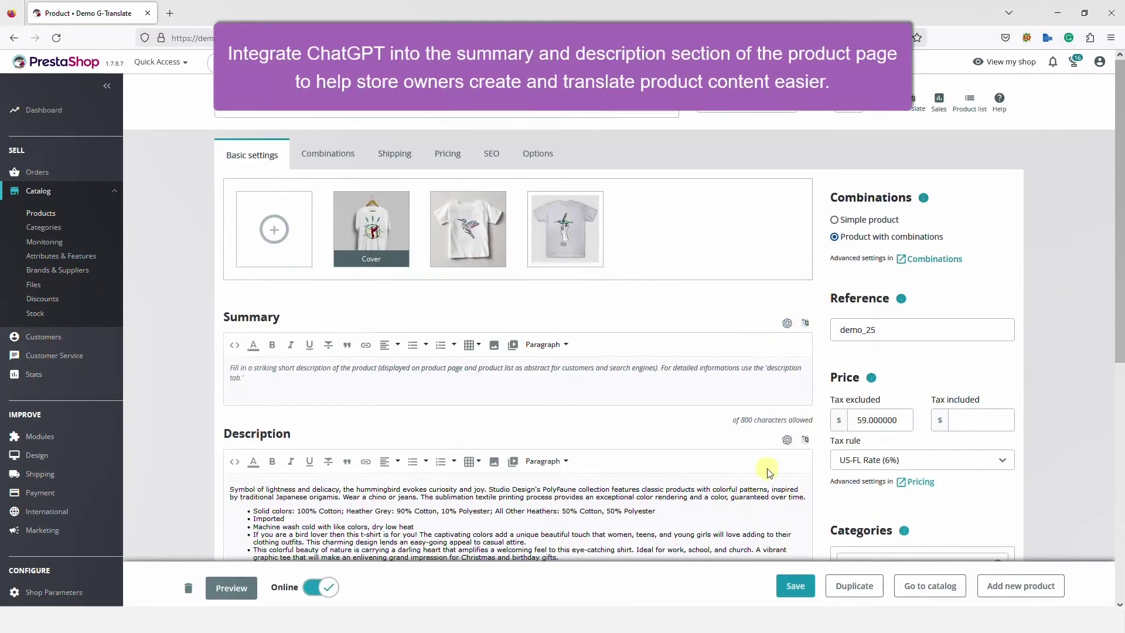
left_click(788, 324)
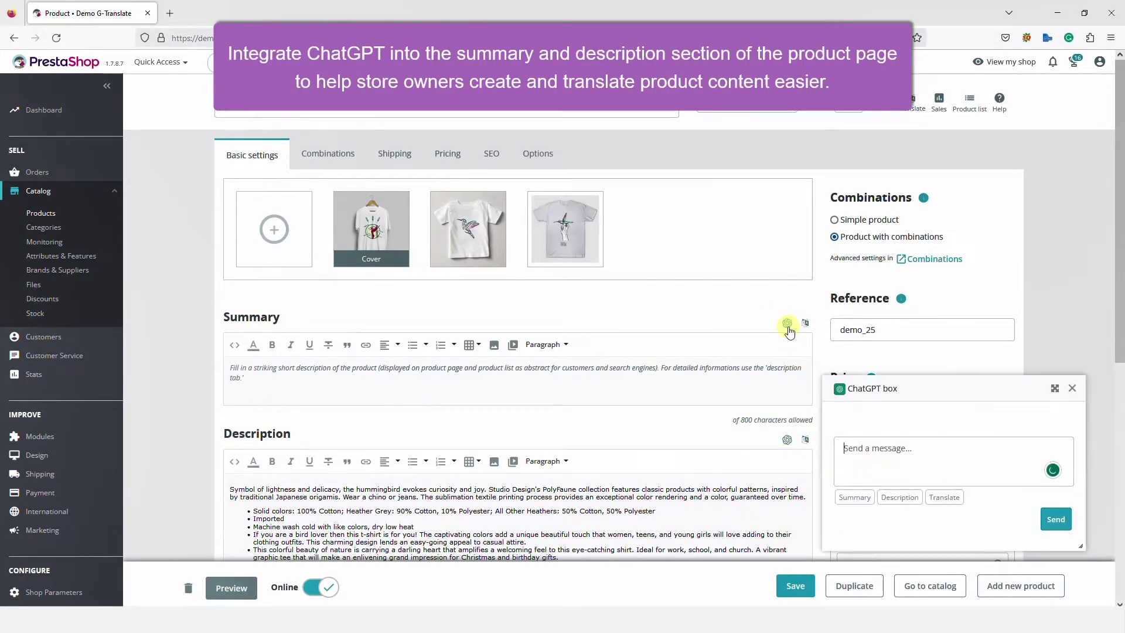
left_click(859, 481)
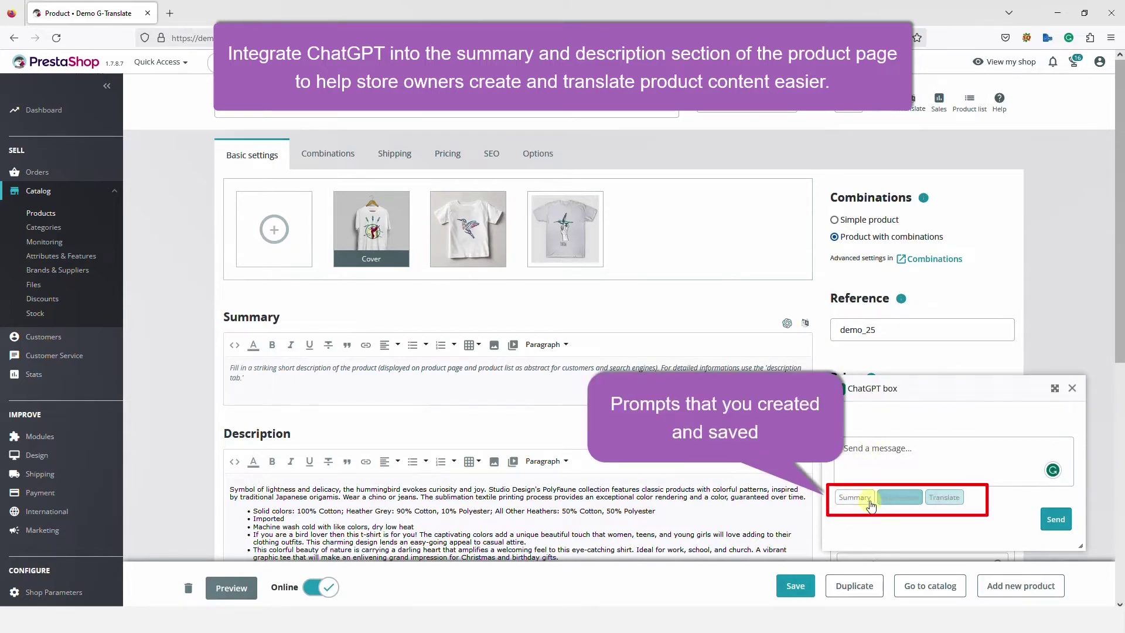
left_click(867, 499)
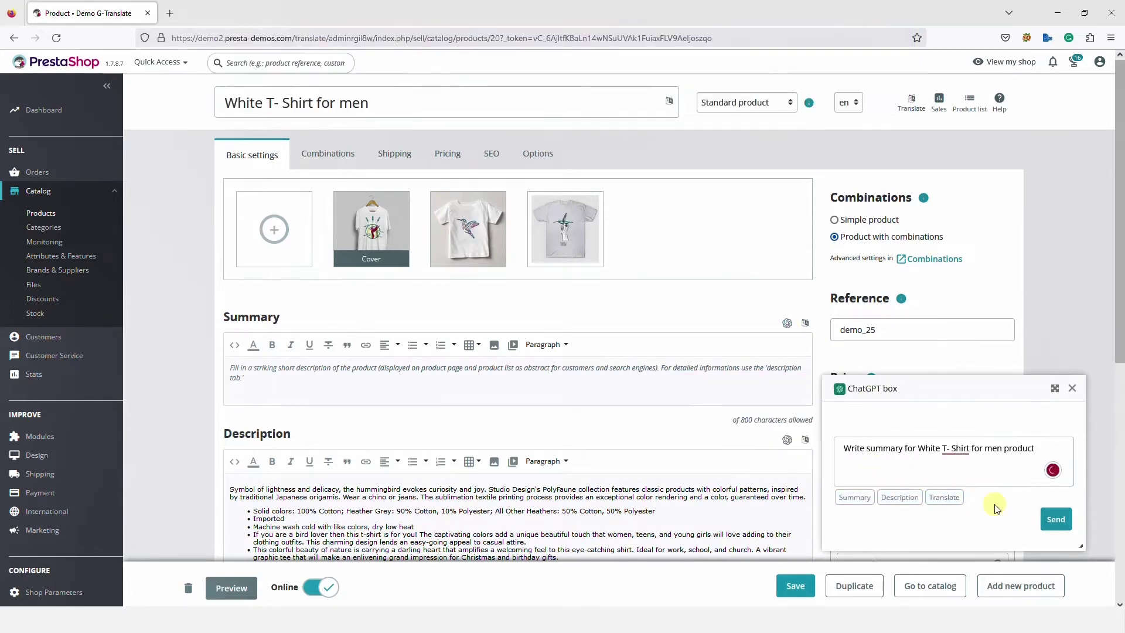
left_click(1057, 519)
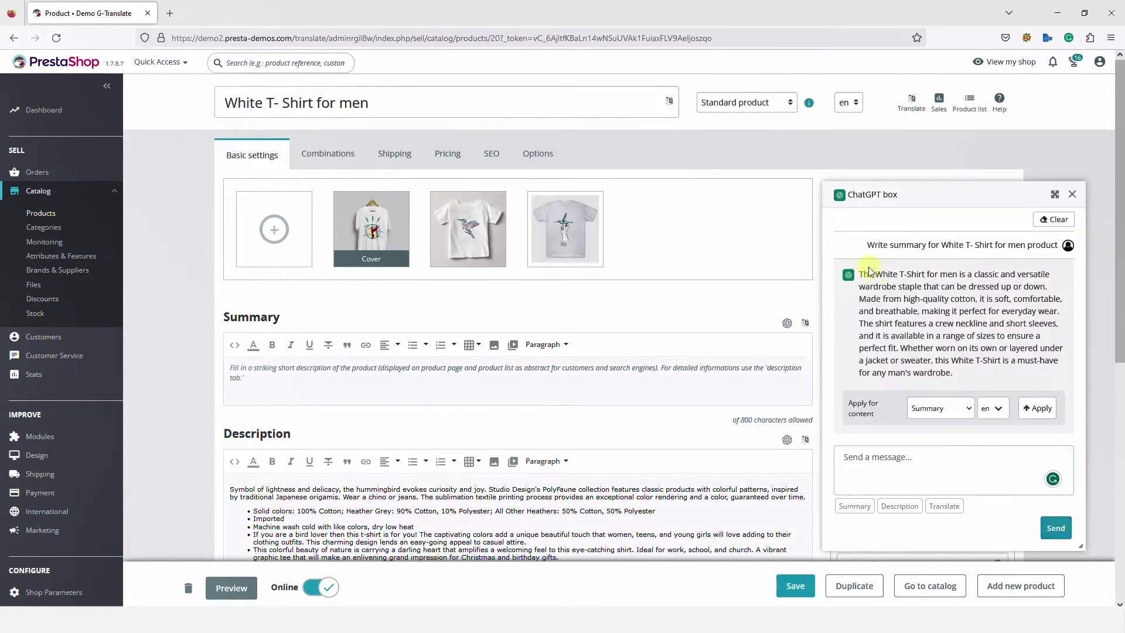
Apply the ChatGPT text to the product's English summary, save the product and close the ChatGPT box.
left_click(965, 413)
left_click(966, 410)
left_click(994, 409)
left_click(993, 409)
left_click(1048, 415)
left_click_drag(232, 374, 583, 391)
left_click(583, 390)
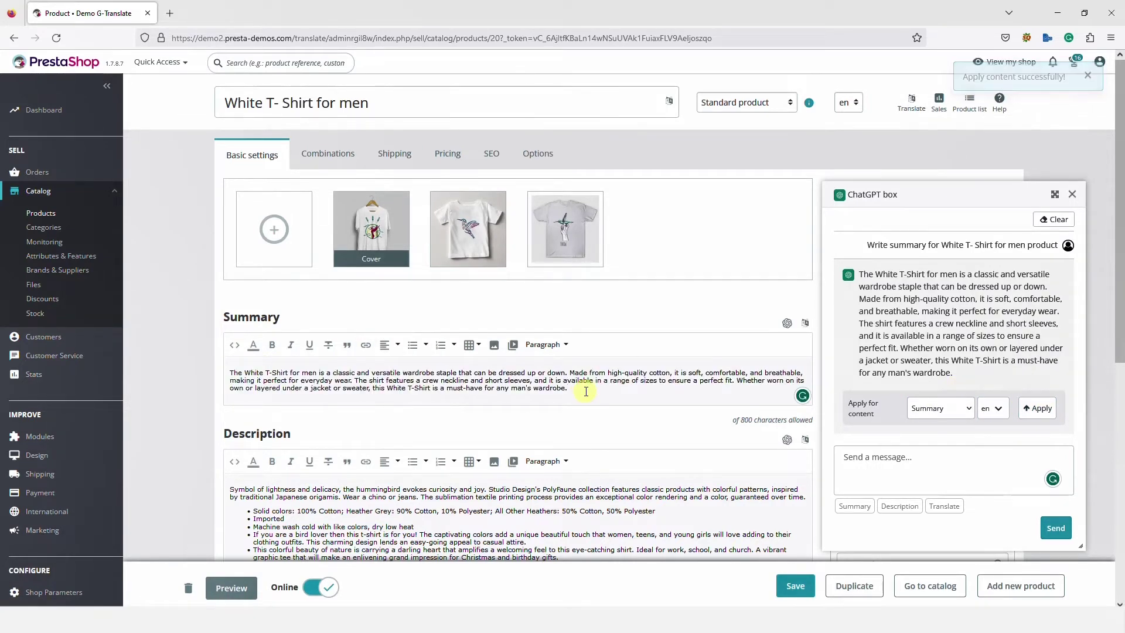
left_click(796, 586)
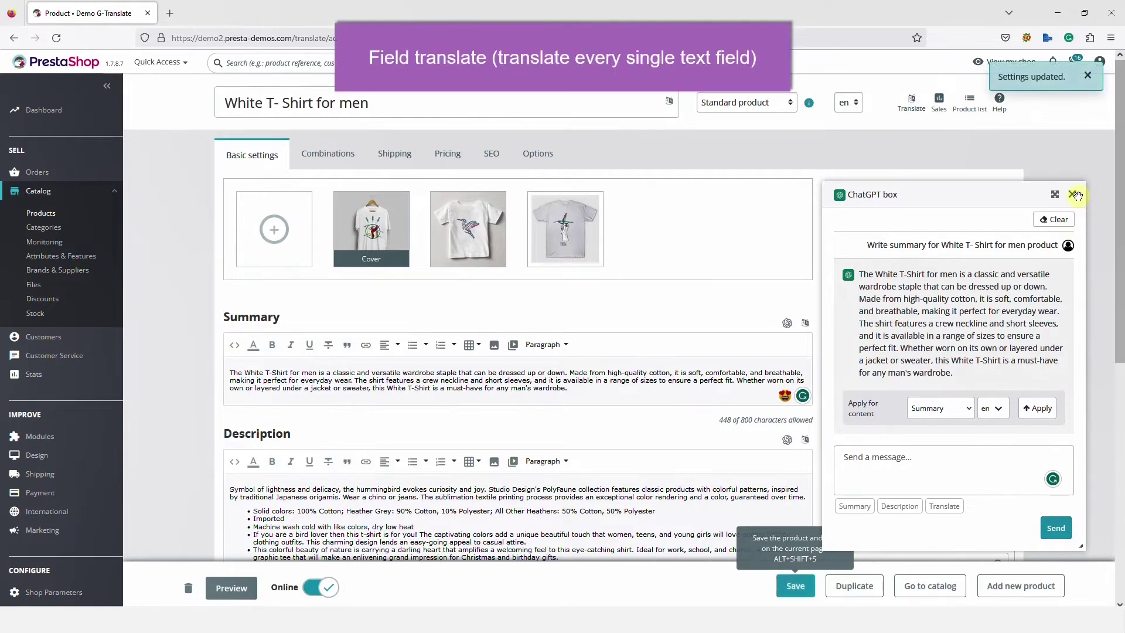
left_click(1073, 194)
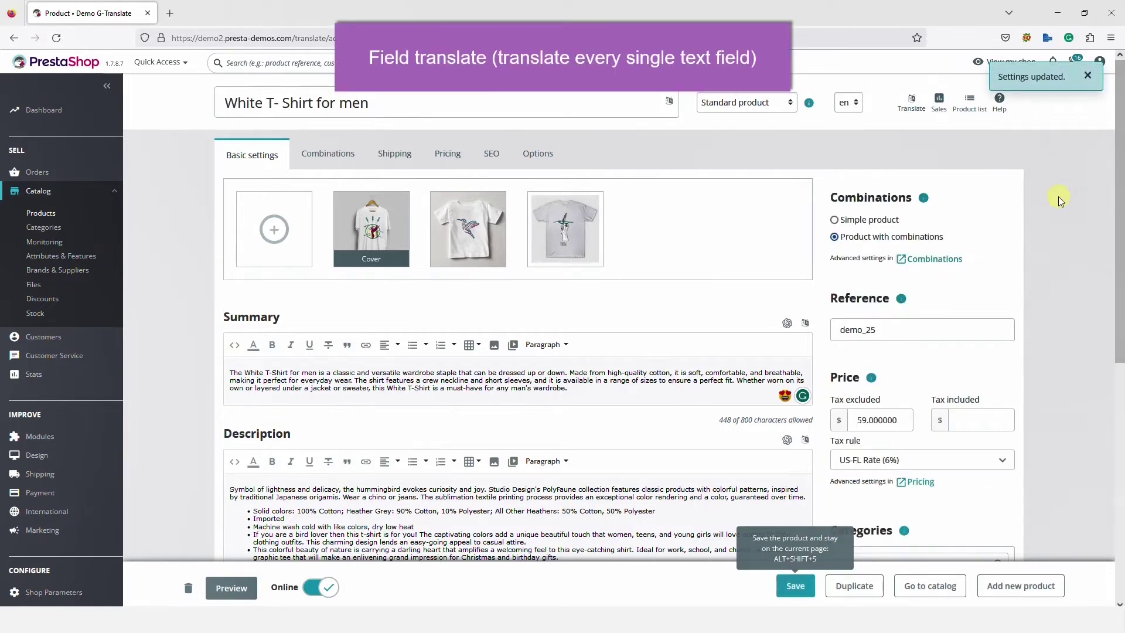
Translate the product's summary and description fields from English and display the product's French content.
left_click(805, 323)
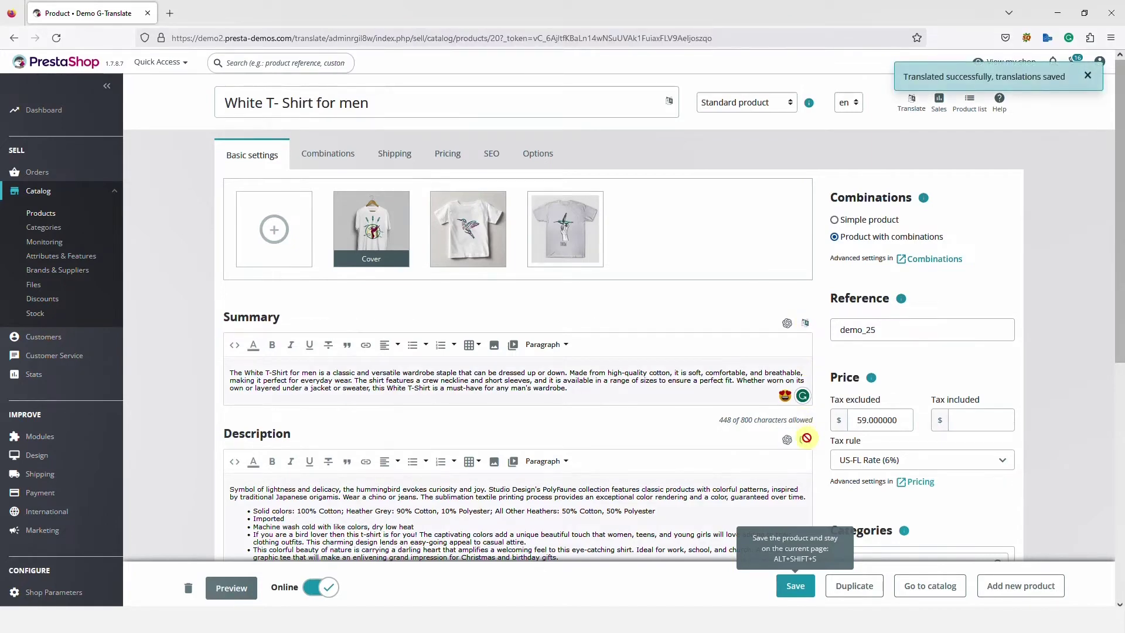
left_click(848, 103)
left_click(848, 130)
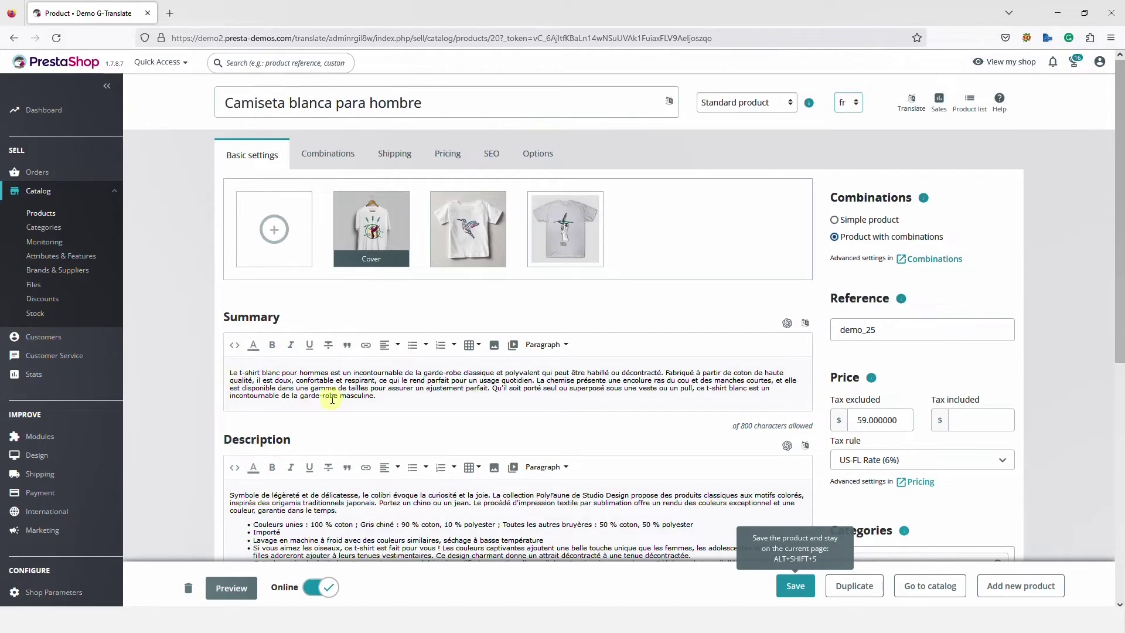
Check the summary and description in Spanish and Italian, and save the product.
left_click(855, 103)
left_click(853, 157)
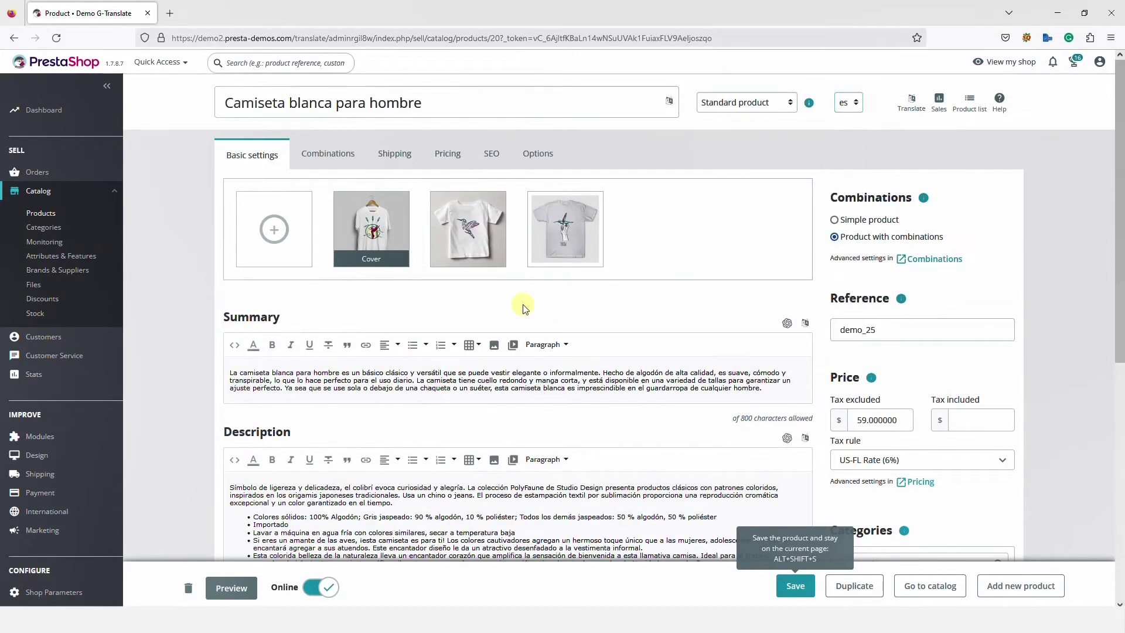
scroll(384, 385, "down", 2)
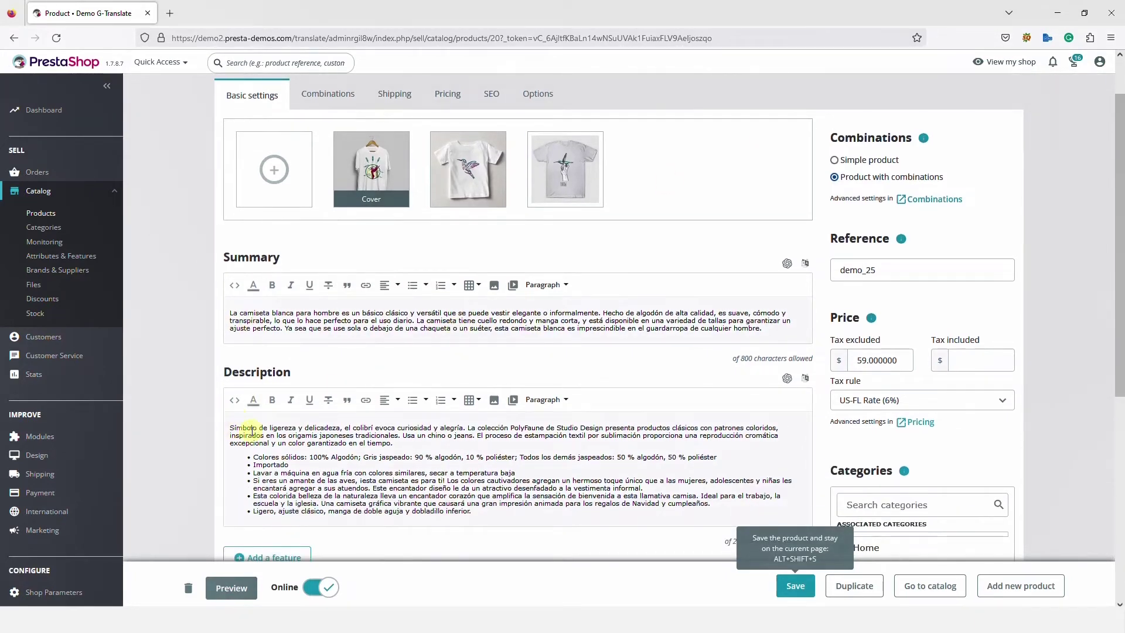
scroll(485, 456, "up", 2)
left_click(848, 103)
left_click(851, 179)
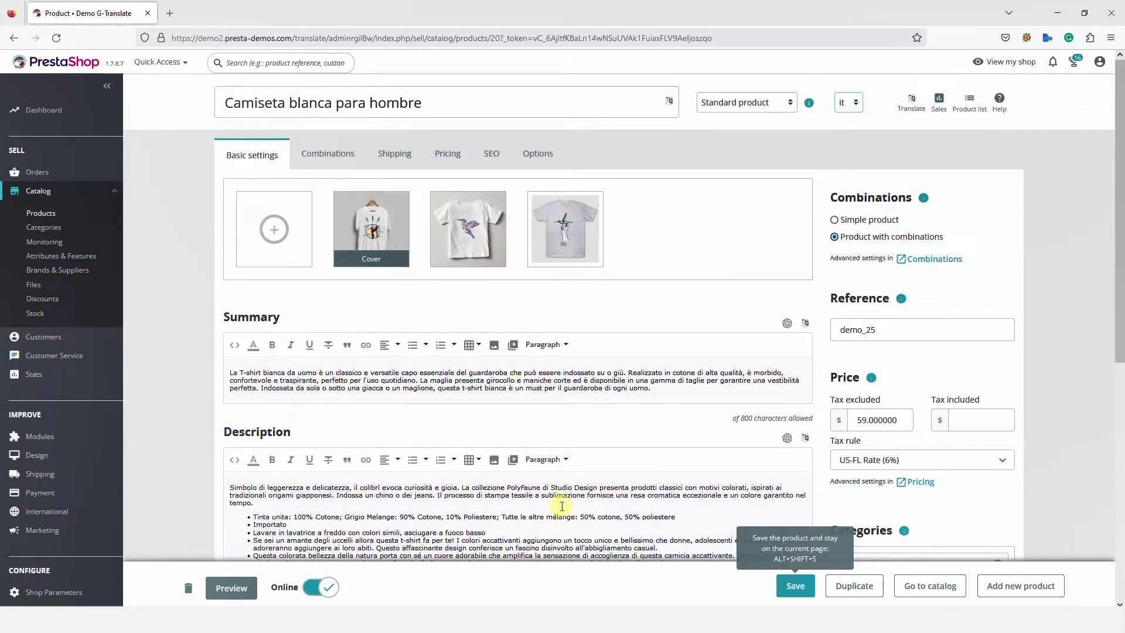
left_click(793, 587)
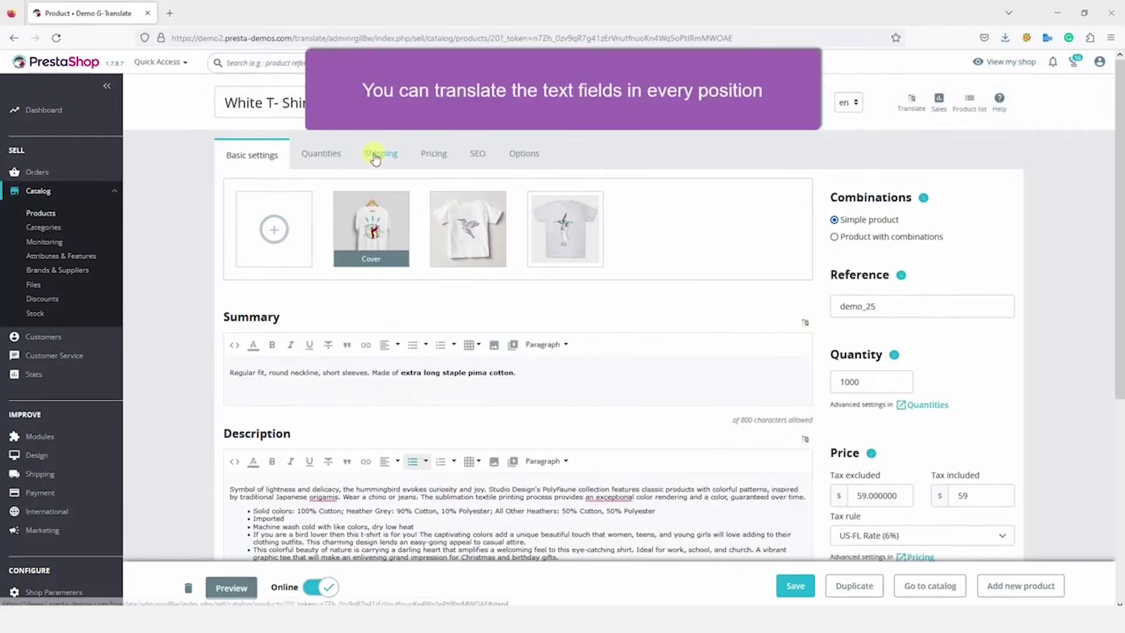
Review the translatable text fields in the product's shipping and SEO settings, and return to the basic settings.
left_click(378, 155)
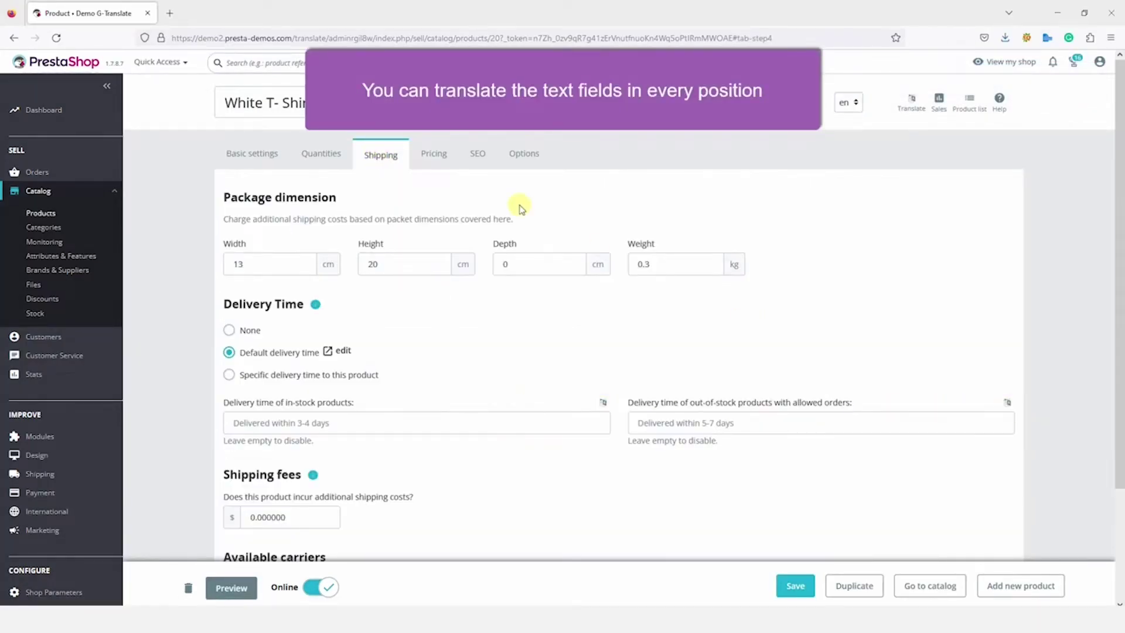
left_click(469, 157)
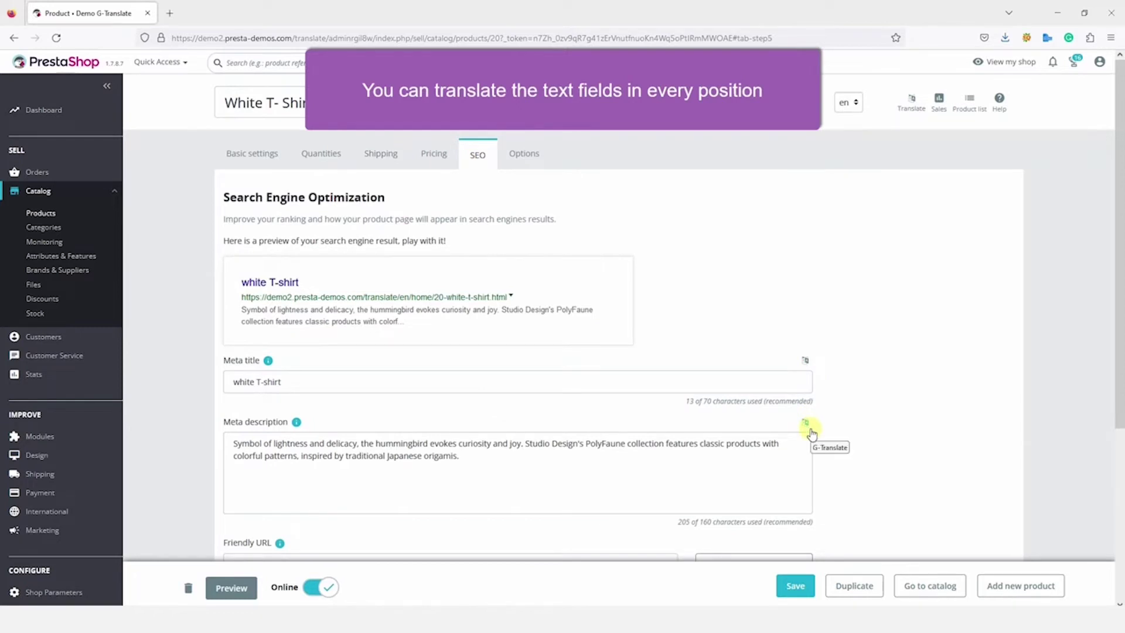
left_click(248, 155)
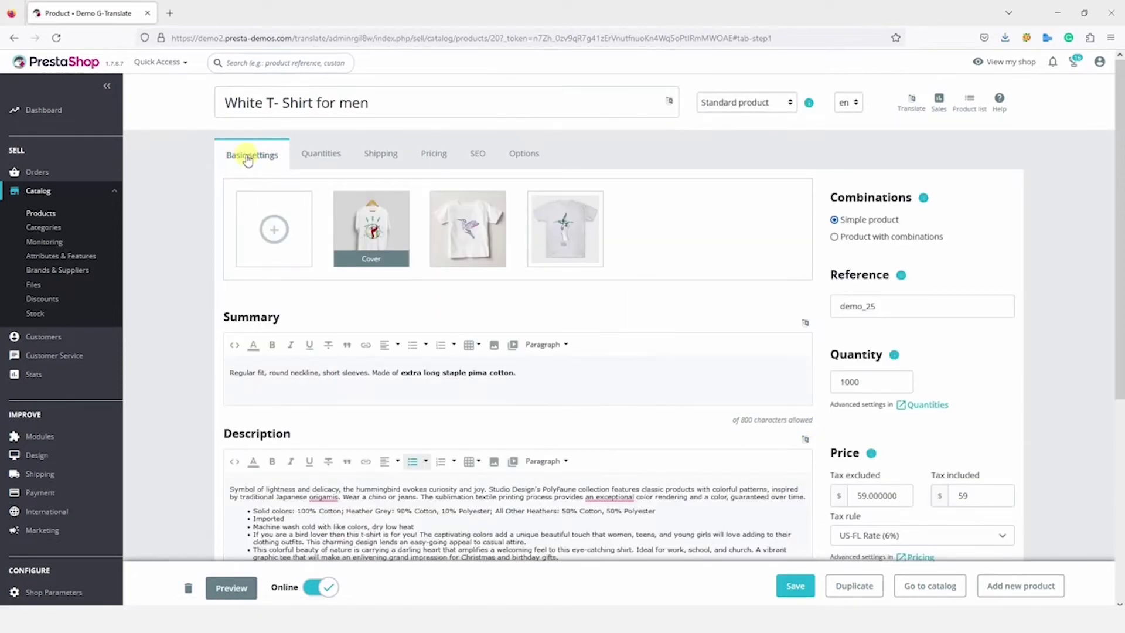
Translate all missing fields of the product from English into all destination languages, with friendly URL regeneration on.
left_click(912, 103)
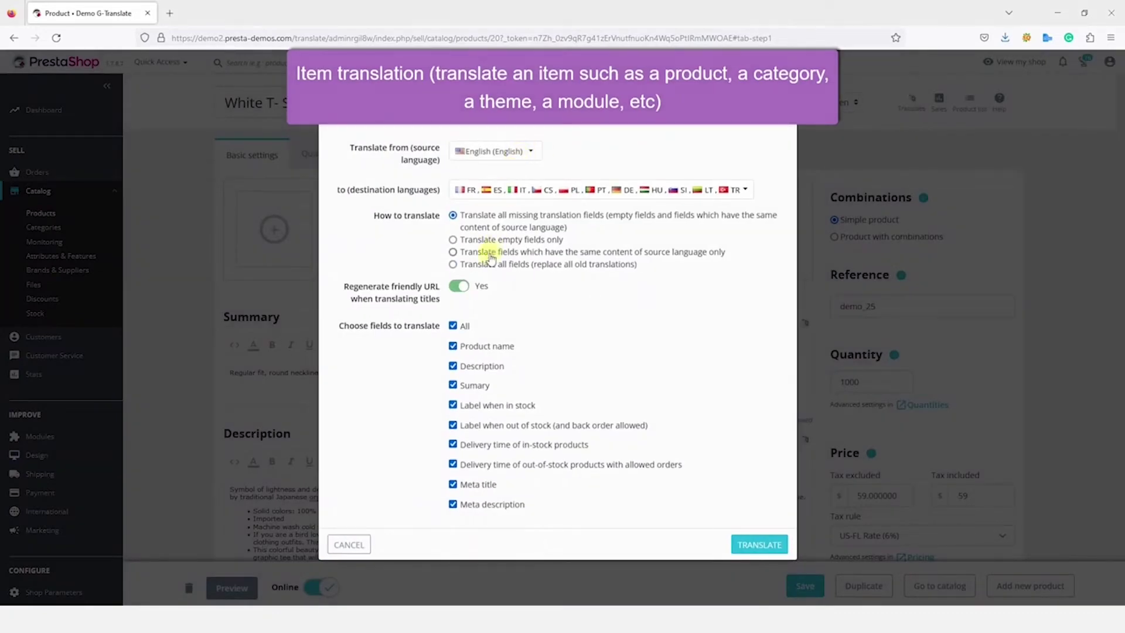
left_click(736, 542)
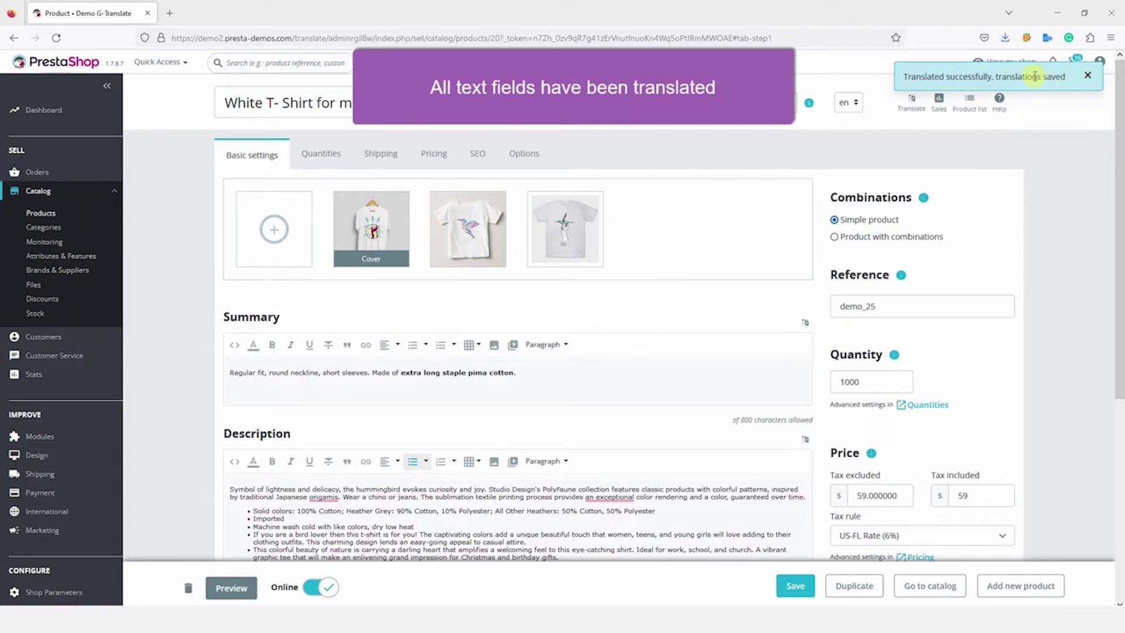
left_click(794, 104)
Examine the product's name, summary and description in French, Spanish and Italian in the editor.
left_click(849, 102)
left_click(849, 124)
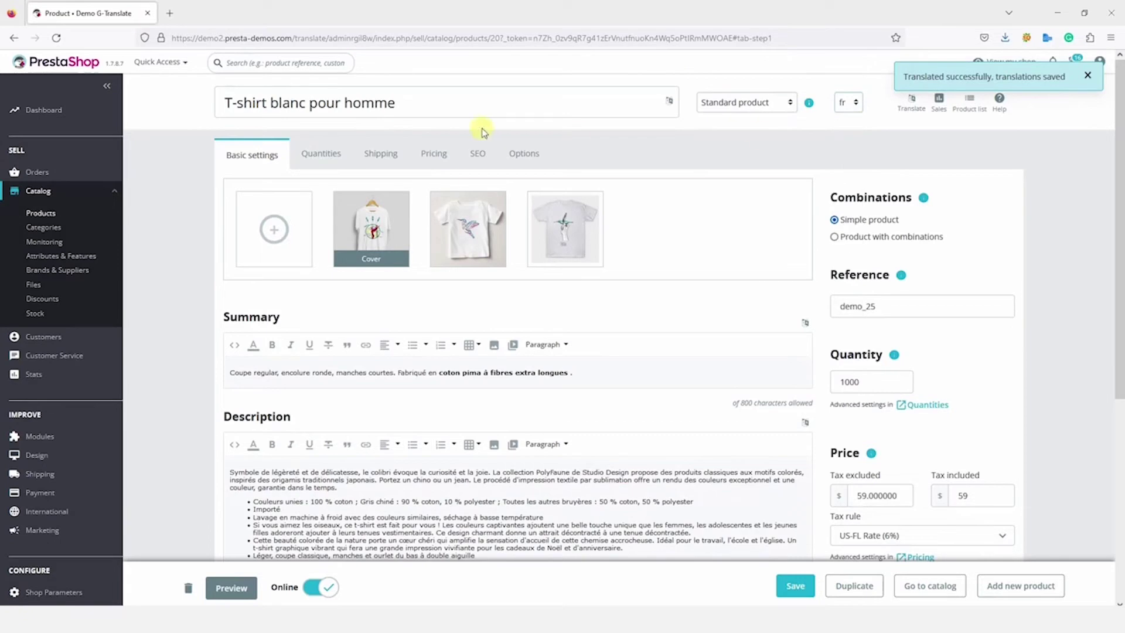
left_click_drag(397, 103, 202, 108)
left_click_drag(573, 372, 229, 372)
left_click_drag(230, 472, 601, 558)
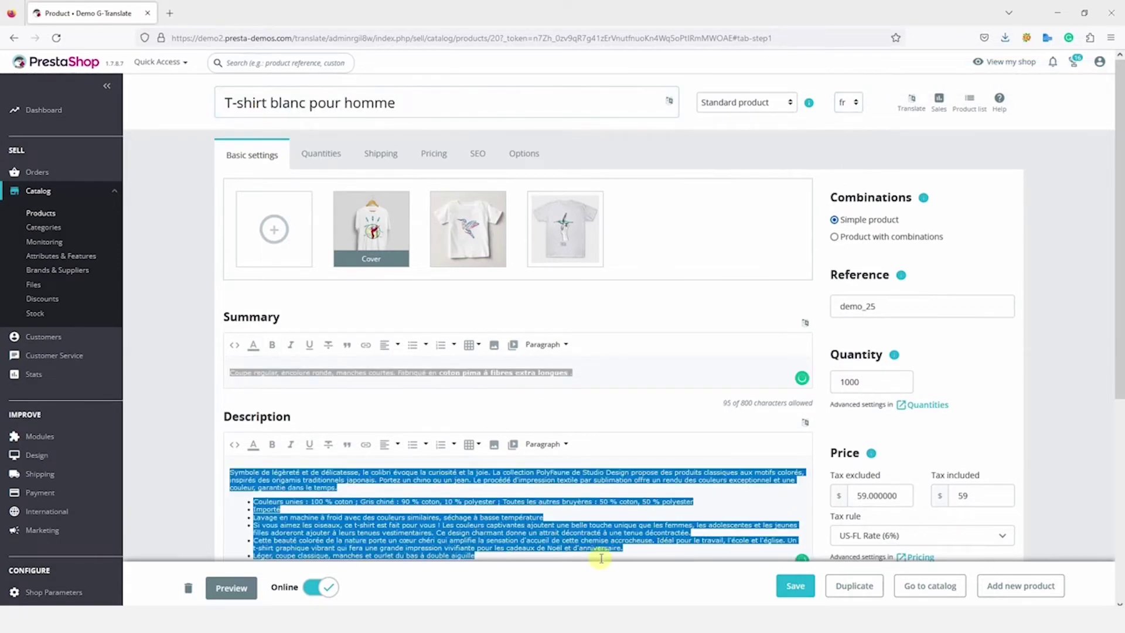
left_click(849, 102)
left_click(849, 155)
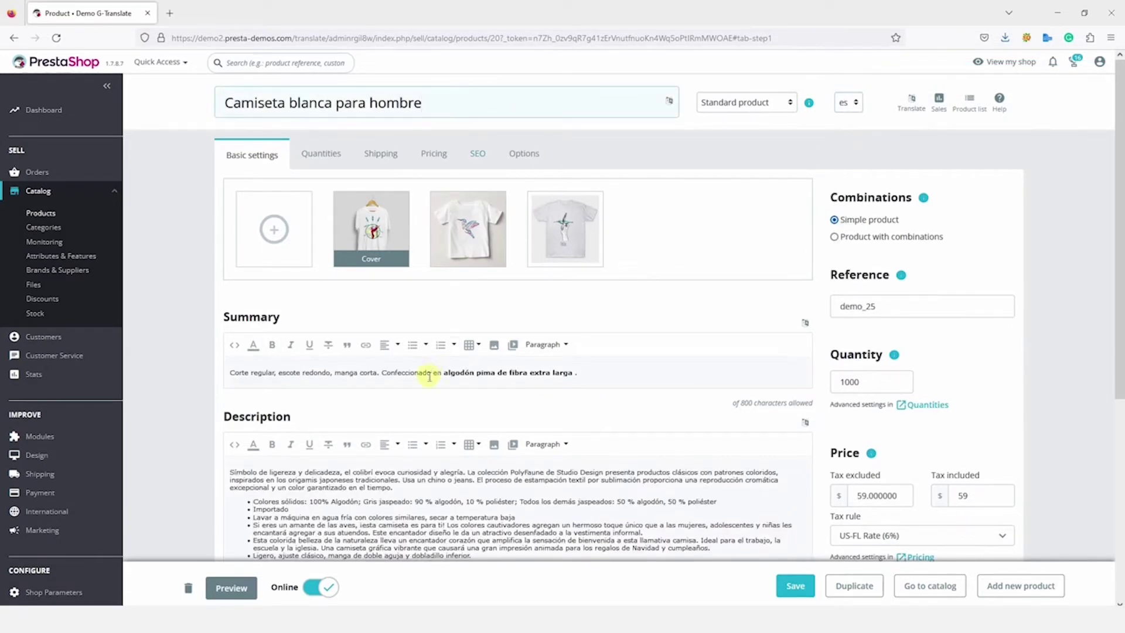
left_click(849, 102)
left_click(845, 177)
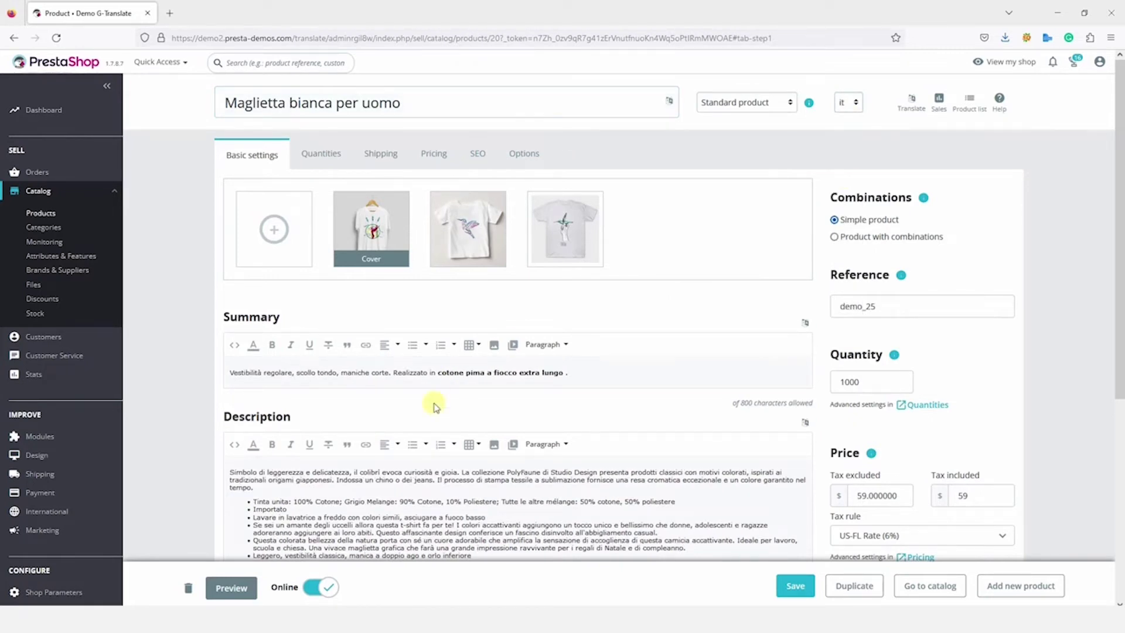
Preview the product in the storefront, switch the shop to Français and examine the title, summary and description.
left_click(228, 590)
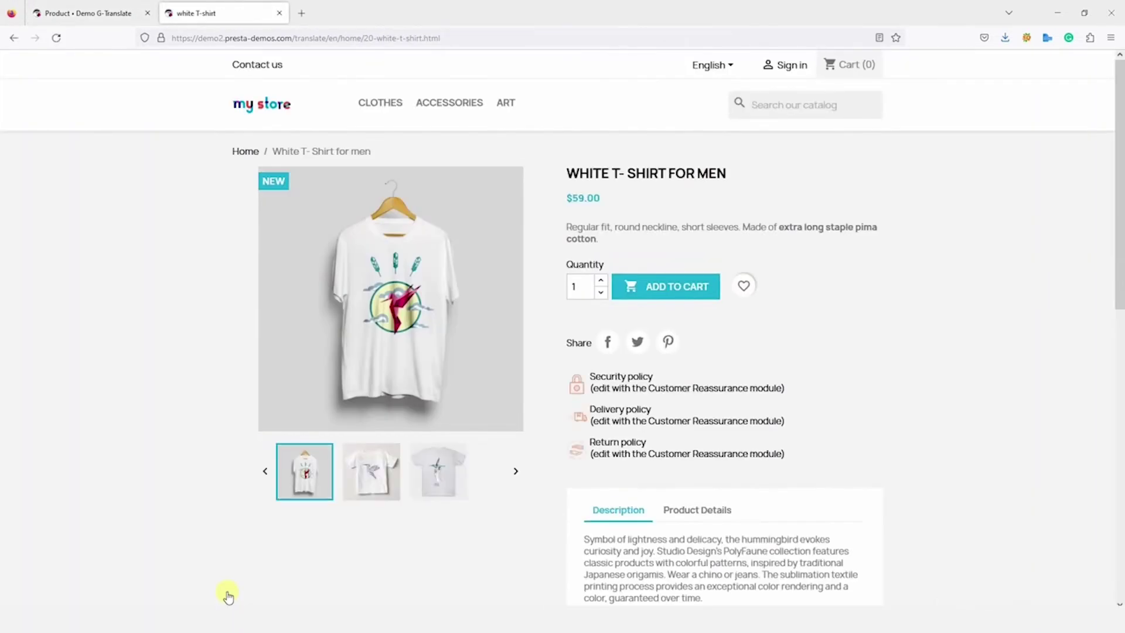
left_click(720, 65)
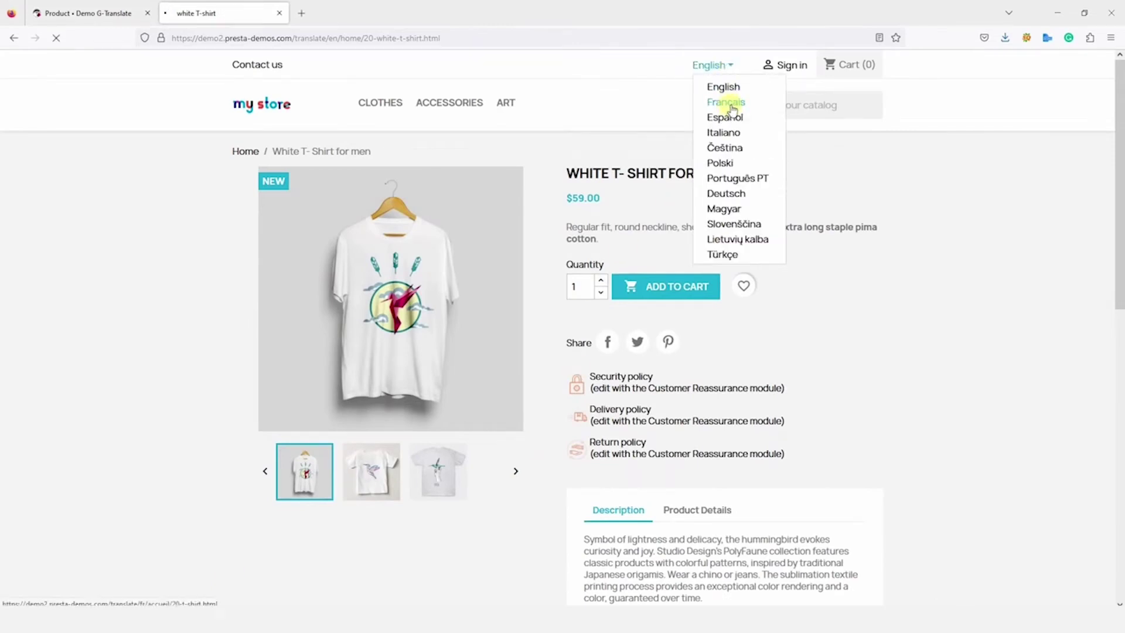
left_click(725, 104)
left_click_drag(760, 174, 567, 174)
left_click_drag(668, 239, 567, 227)
left_click(633, 565)
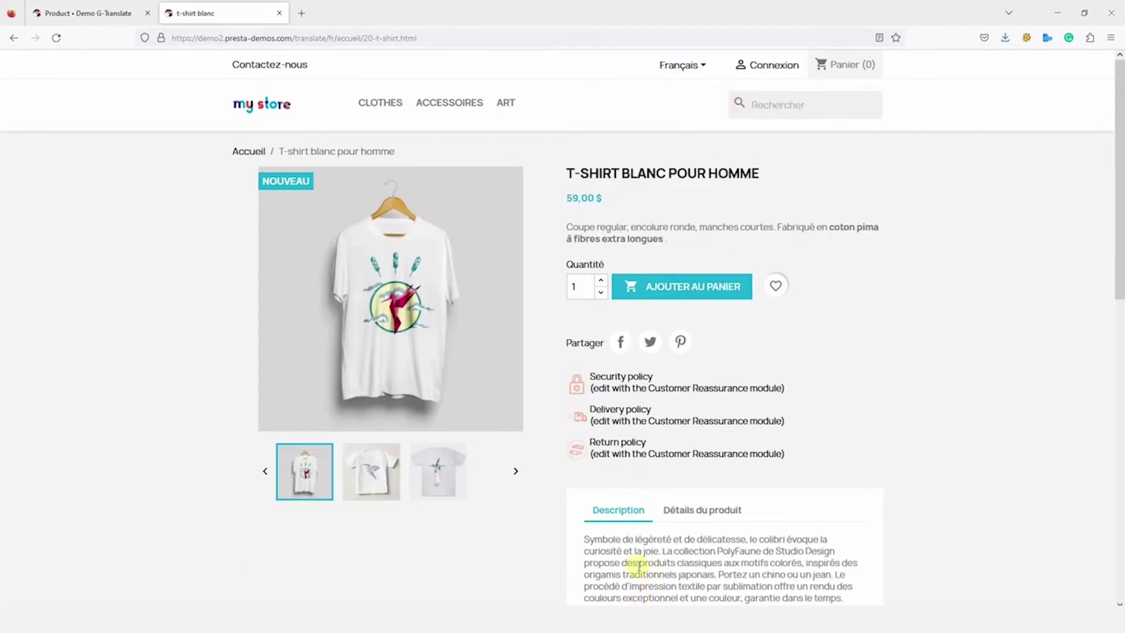
left_click_drag(584, 540, 773, 586)
Switch the storefront to Español and examine the product's title and description.
left_click(704, 67)
left_click(696, 114)
left_click_drag(785, 173, 567, 173)
left_click(716, 560)
Switch the storefront to Italiano, examine the product's title, summary and description, and close the preview.
left_click(670, 65)
left_click(683, 130)
left_click_drag(788, 174, 566, 174)
left_click_drag(660, 241, 568, 229)
left_click_drag(759, 562, 577, 541)
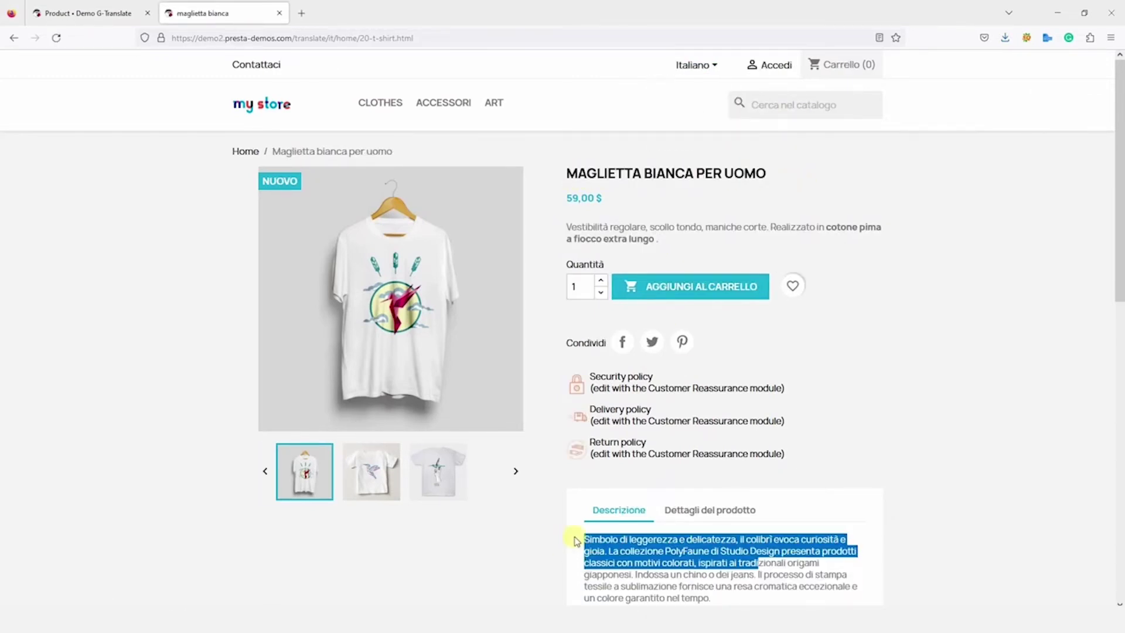
left_click(845, 477)
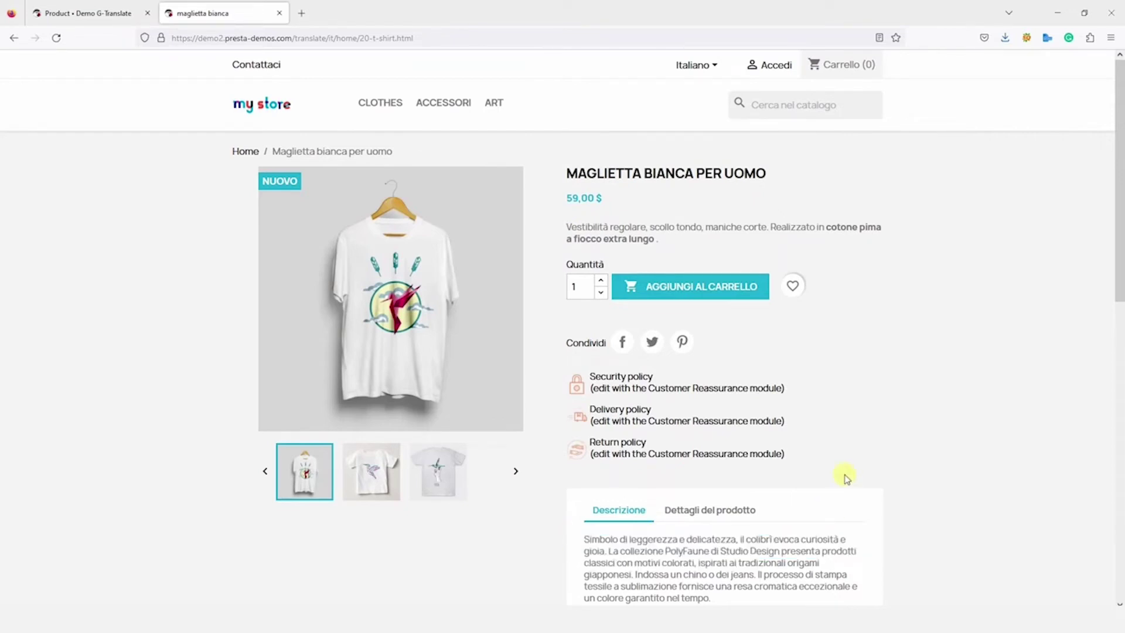
left_click(278, 12)
Open the catalog's categories and review the G-Translate options for all categories, closing them without translating.
left_click(50, 228)
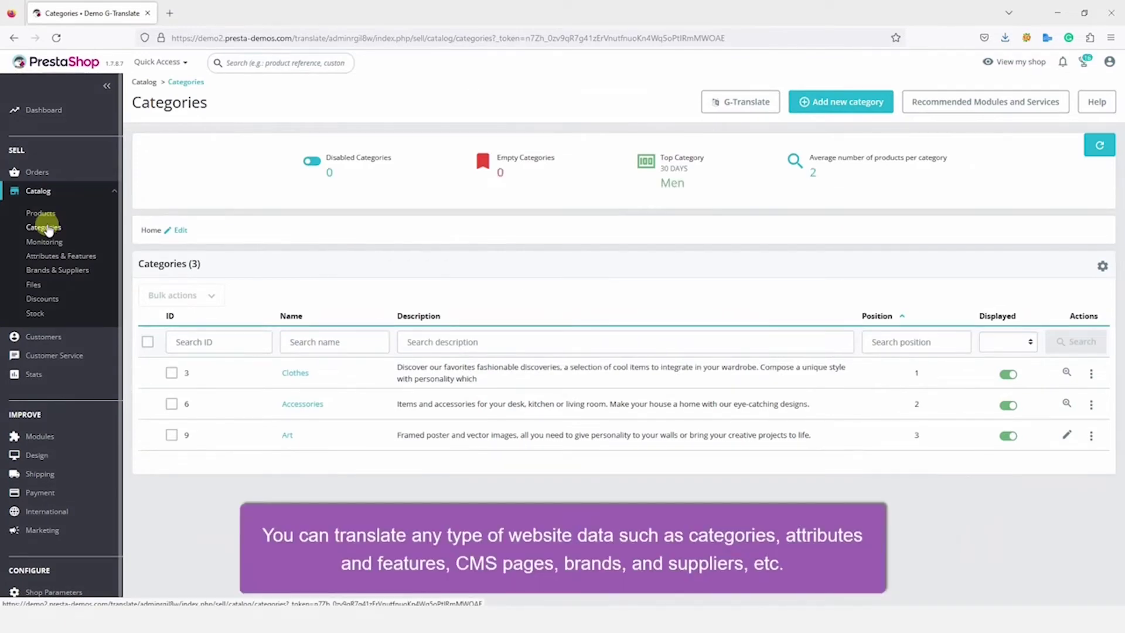
left_click(743, 102)
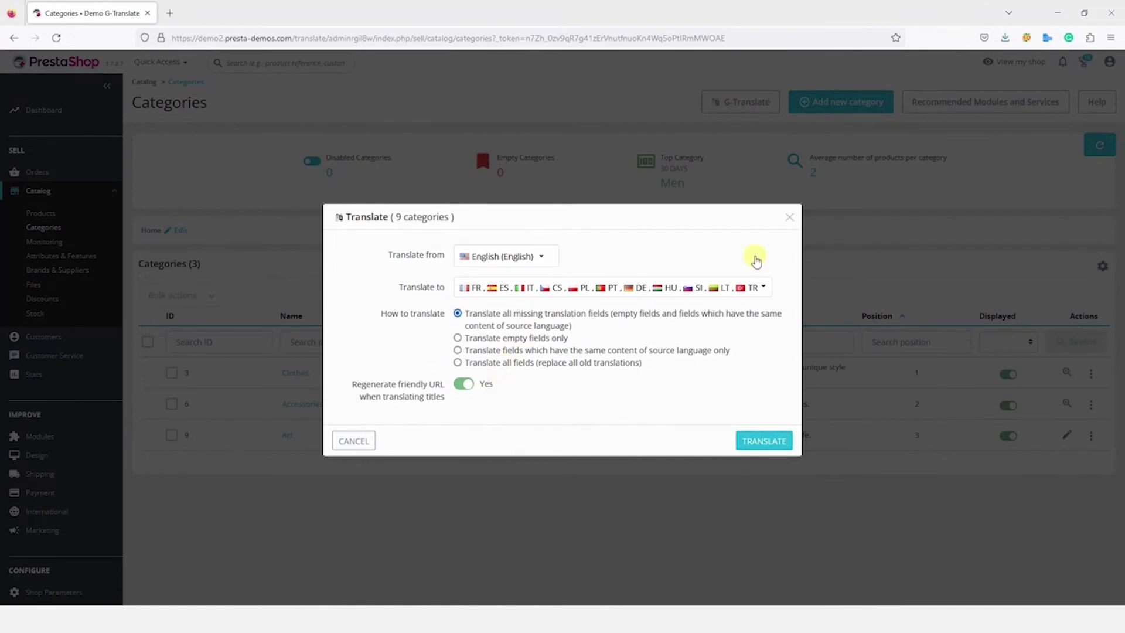
left_click(789, 219)
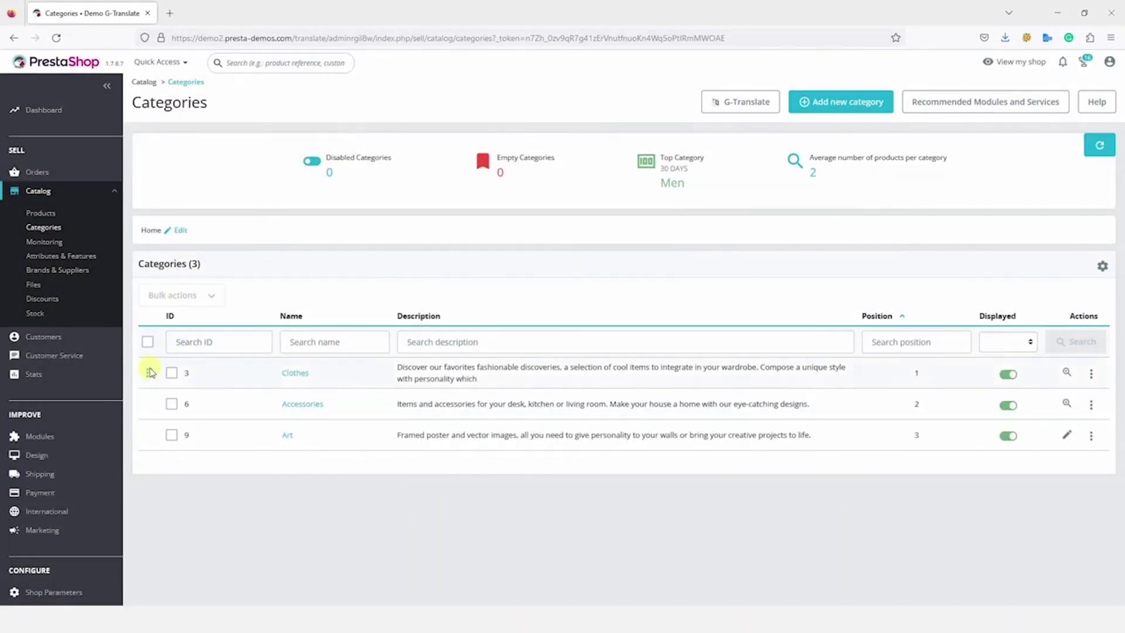
Select the Clothes, Accessories and Art categories and review the bulk translation action without running it.
left_click(147, 343)
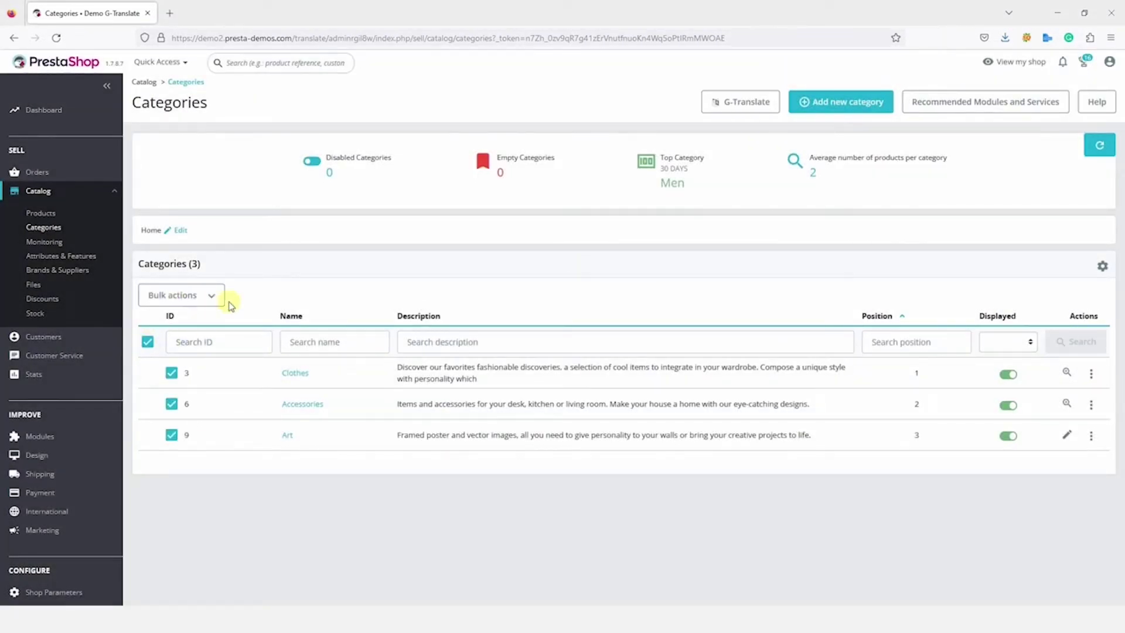
left_click(219, 296)
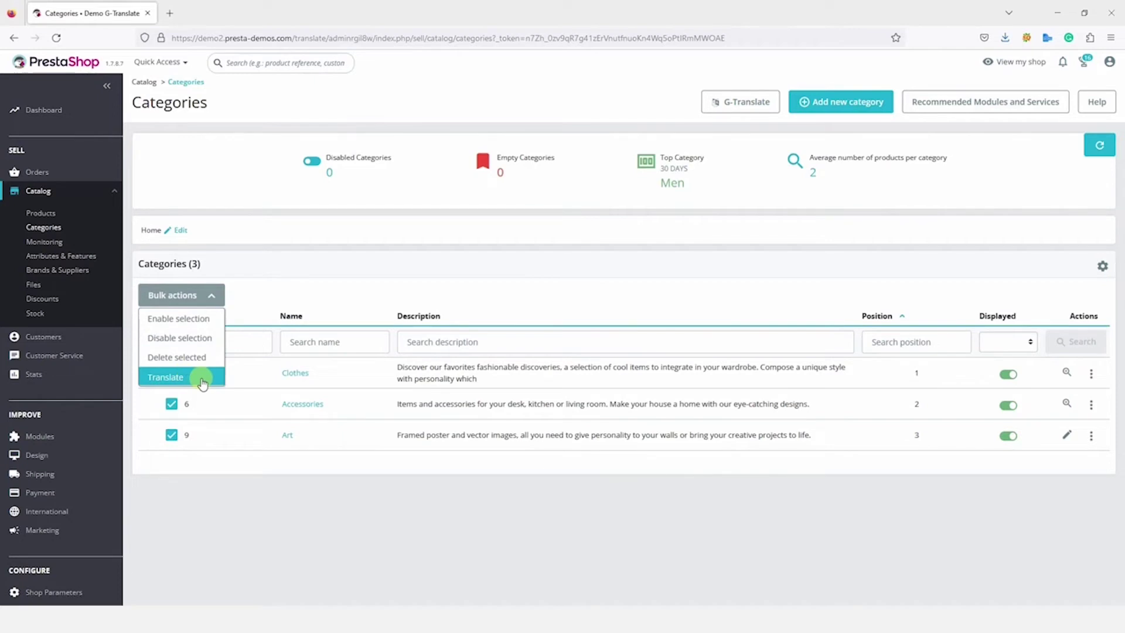
left_click(243, 214)
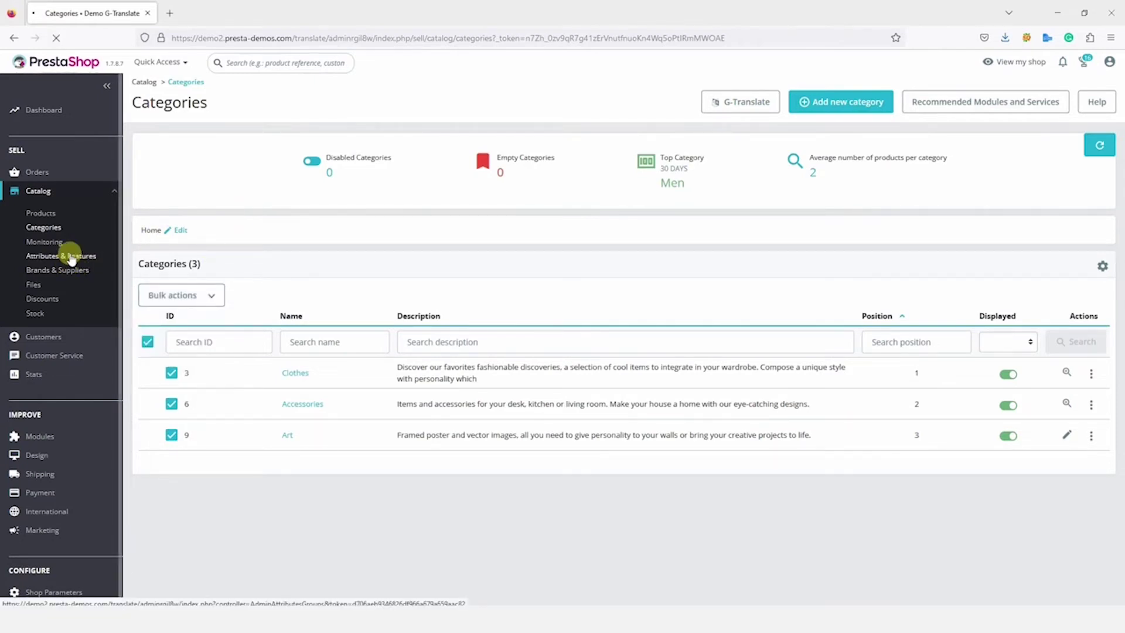
Open the product attributes list and review its G-Translate options, closing them without translating.
left_click(70, 256)
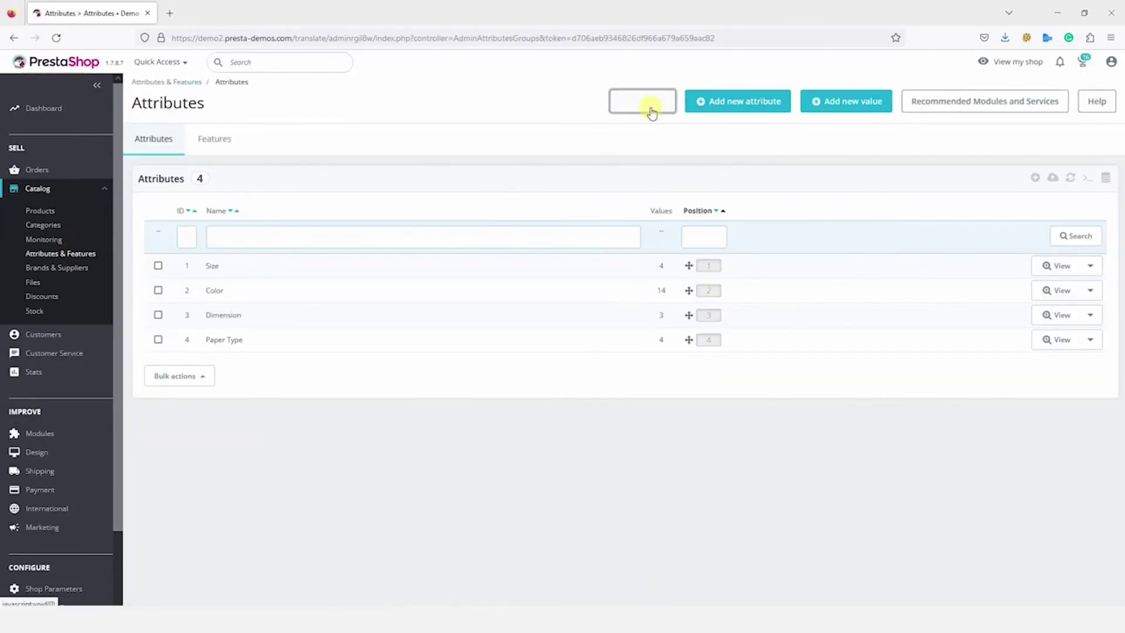
left_click(645, 107)
left_click(787, 232)
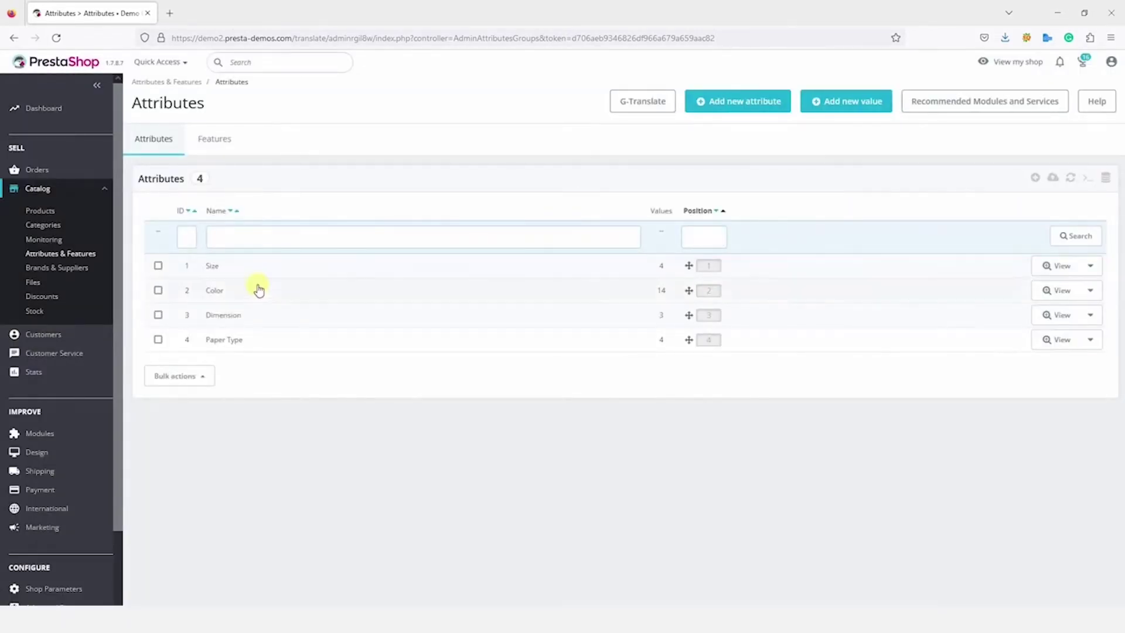
Select the Size attribute, review the bulk translation action without running it, and add Color to the selection.
left_click(157, 267)
left_click(188, 376)
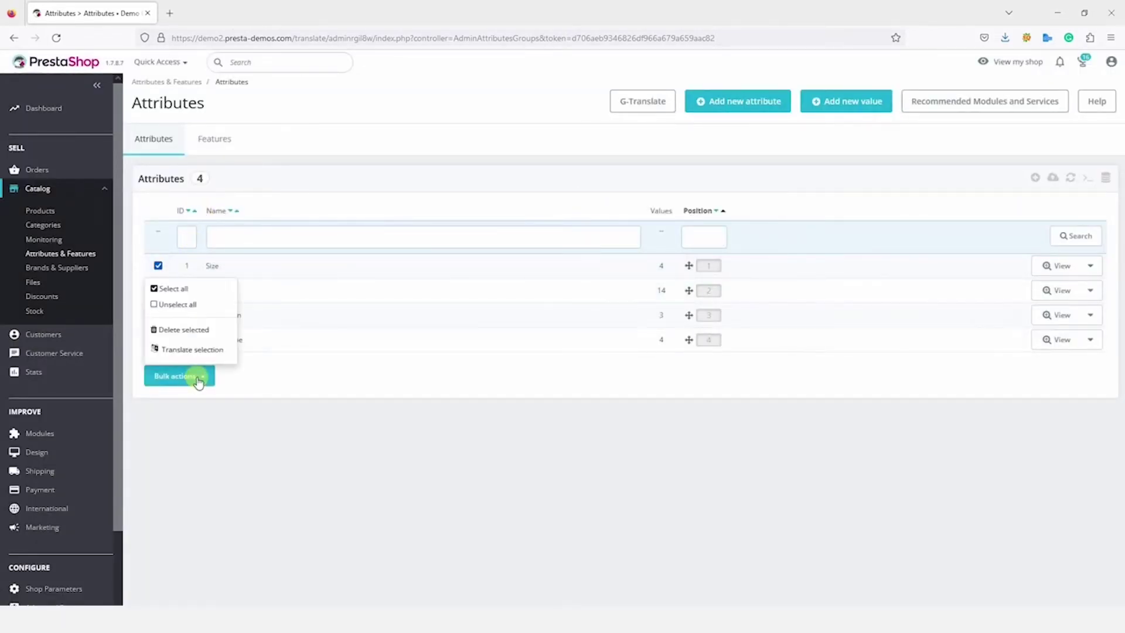
left_click(231, 406)
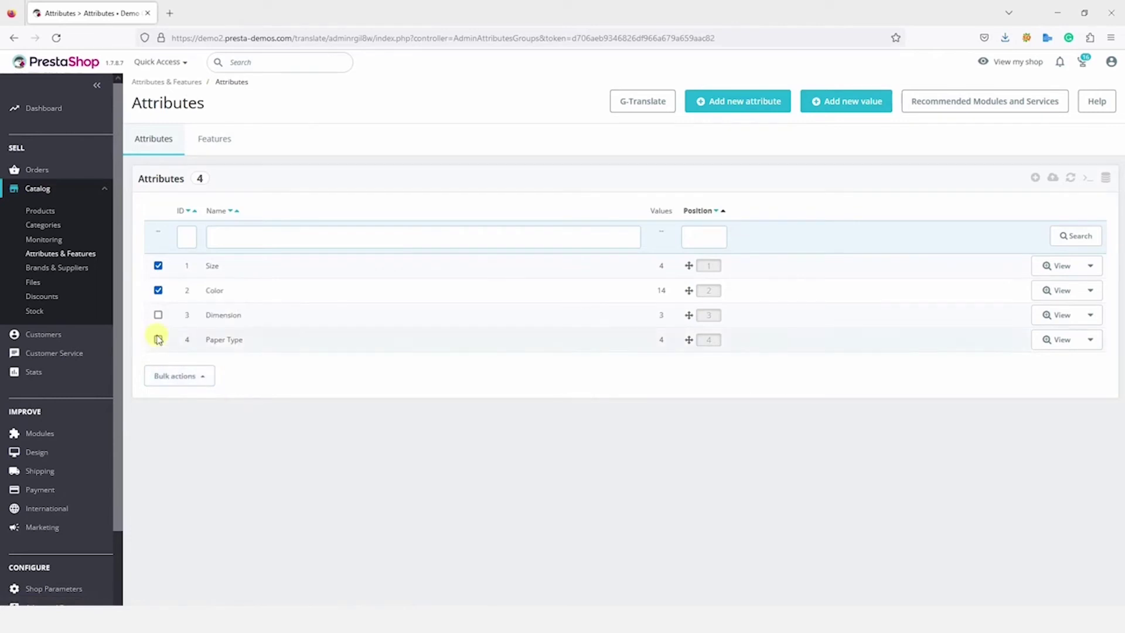
Open the design pages list, select all page categories and review their bulk translation action and the pages below.
mouse_move(44, 451)
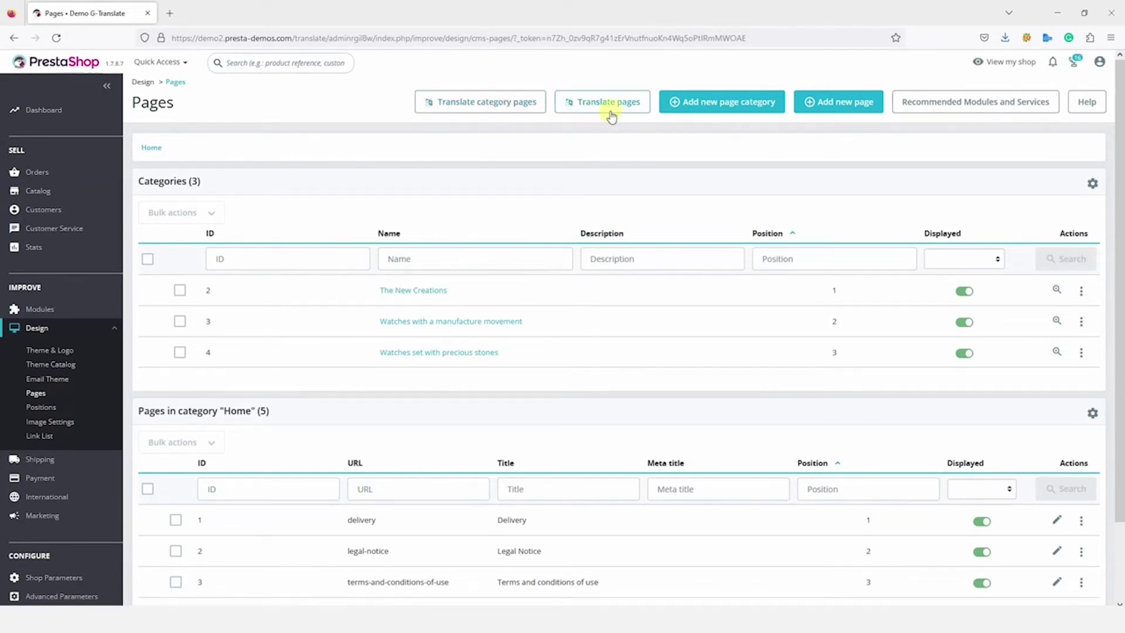
left_click(147, 260)
left_click(205, 213)
left_click(200, 295)
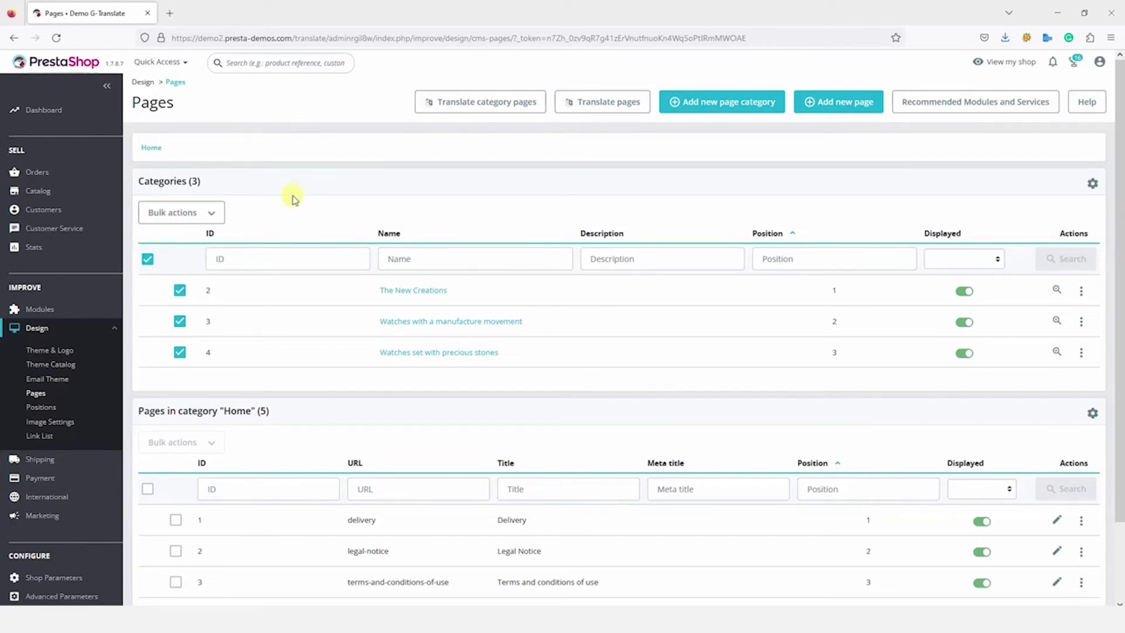
scroll(243, 316, "down", 3)
Open the international translations page, open its G-Translate options and expand the International / Translations data list.
mouse_move(47, 497)
left_click(68, 456)
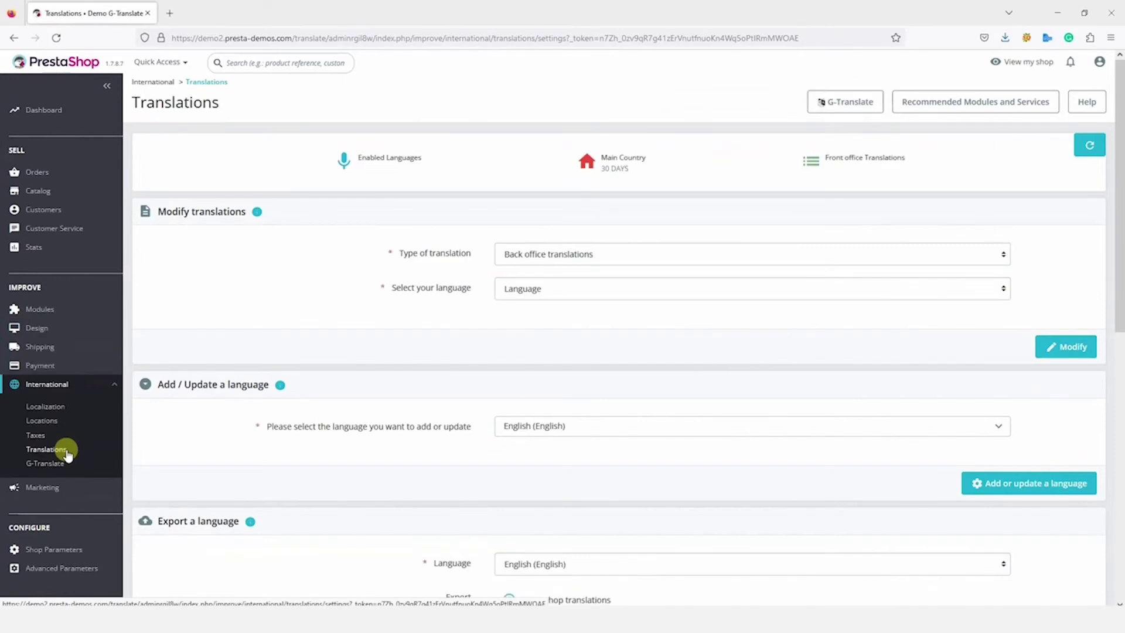
left_click(860, 105)
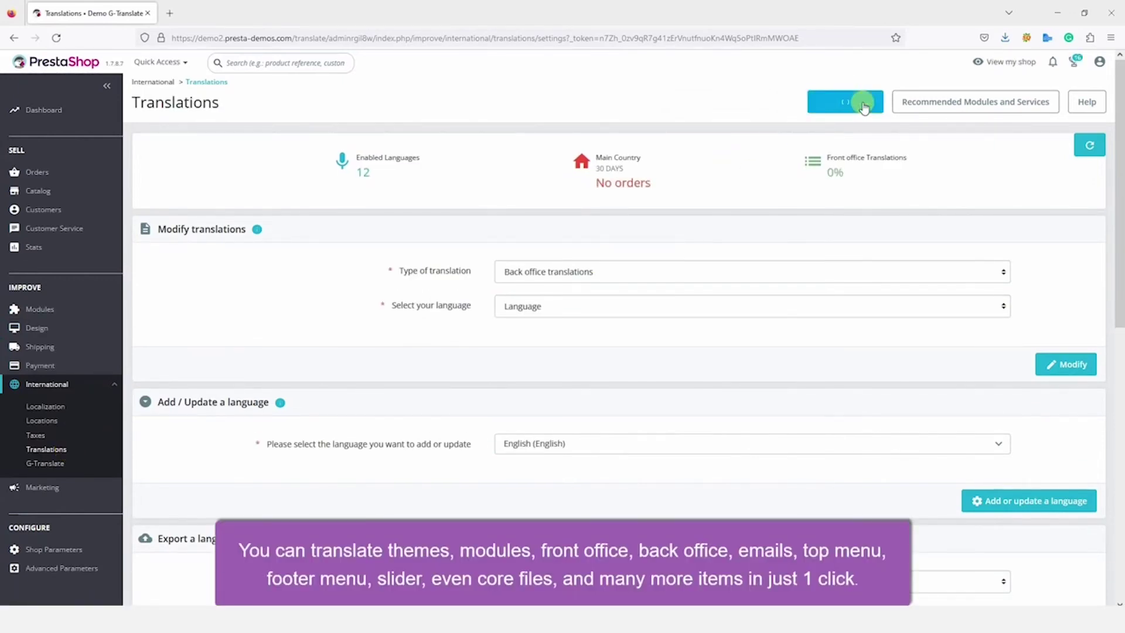
left_click(572, 410)
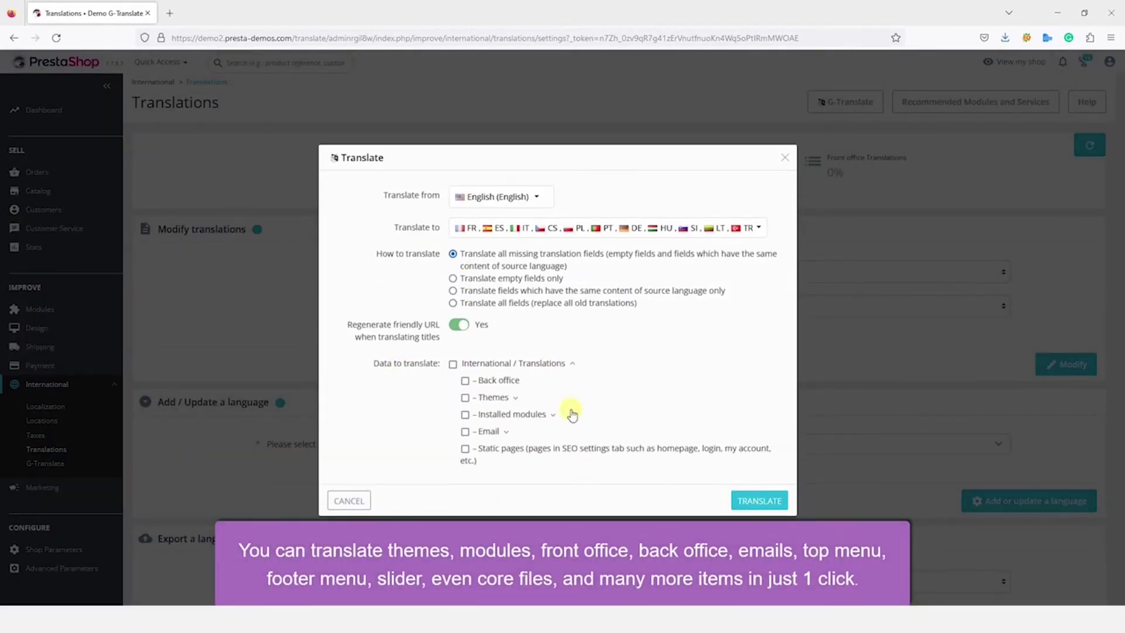
Select all International / Translations data in the G-Translate options and close them without translating.
left_click(453, 365)
left_click(784, 157)
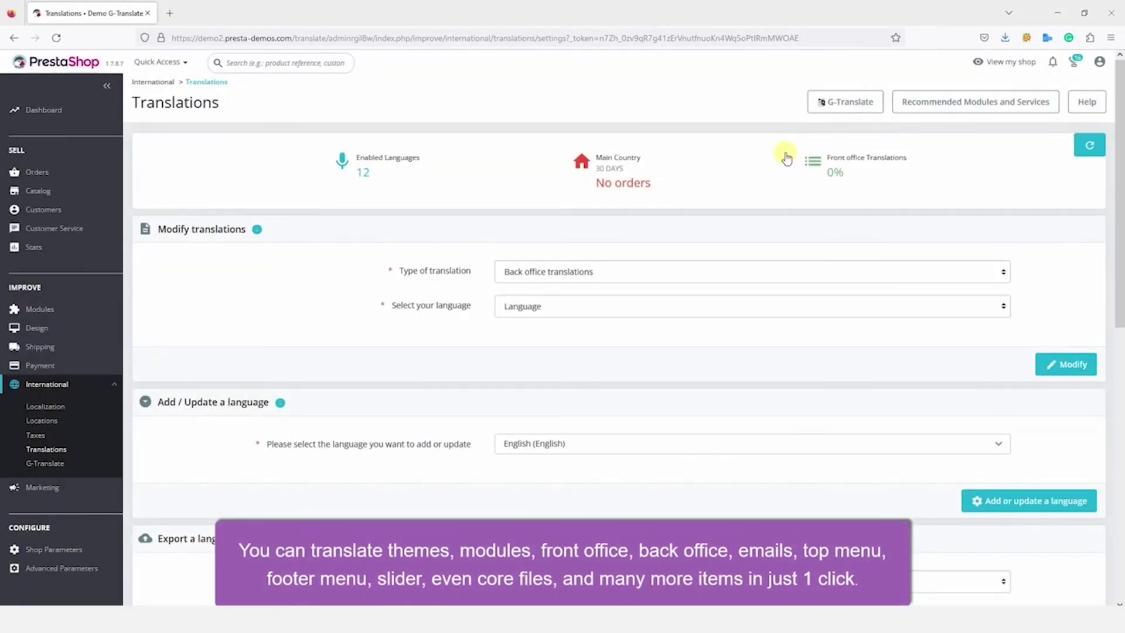
Open the installed module translations of blockwishlist in French for modification.
left_click(703, 271)
left_click(673, 325)
left_click(644, 304)
left_click(587, 377)
left_click(608, 338)
left_click(589, 393)
left_click(1065, 403)
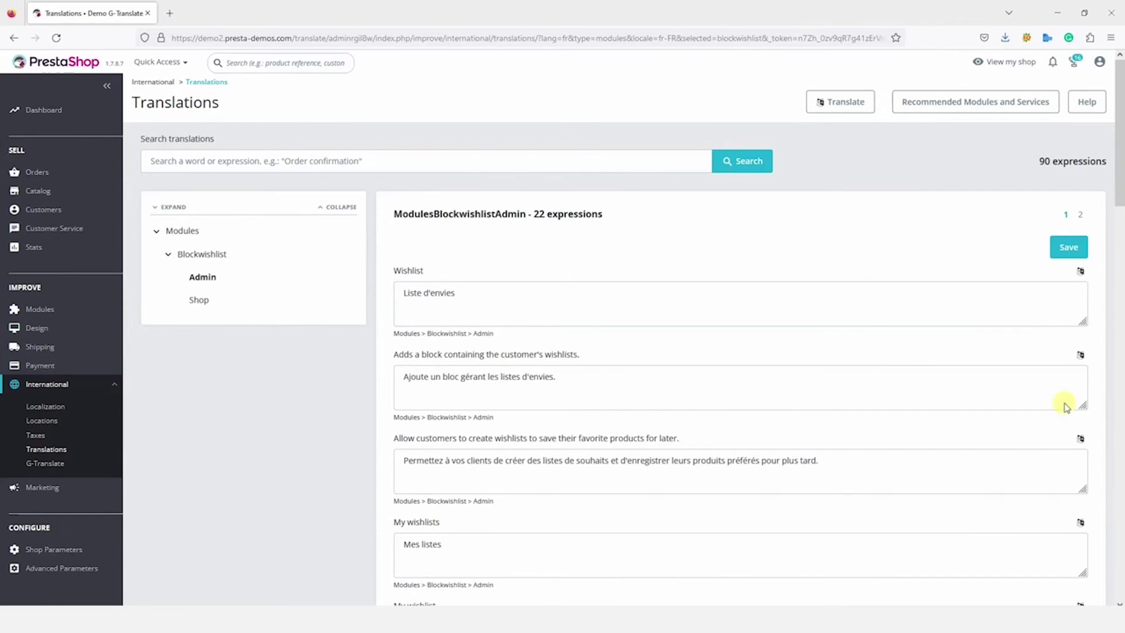
Translate the Wishlist title and wishlist block description individually with G-Translate, and run the translation for all fields of the module page.
left_click(1081, 271)
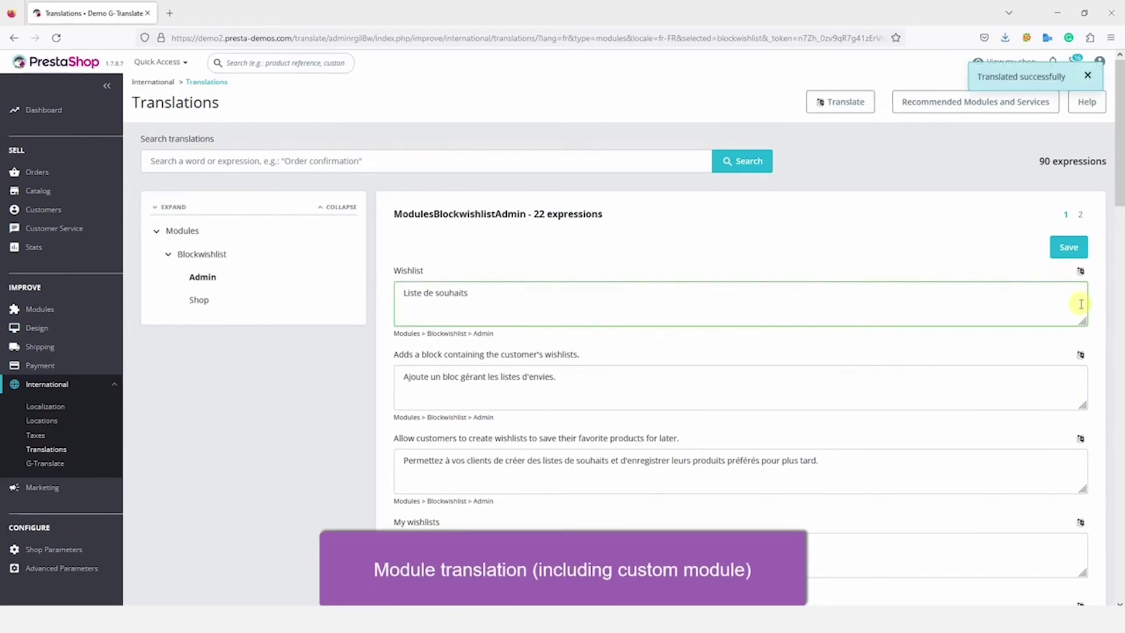
left_click(1081, 356)
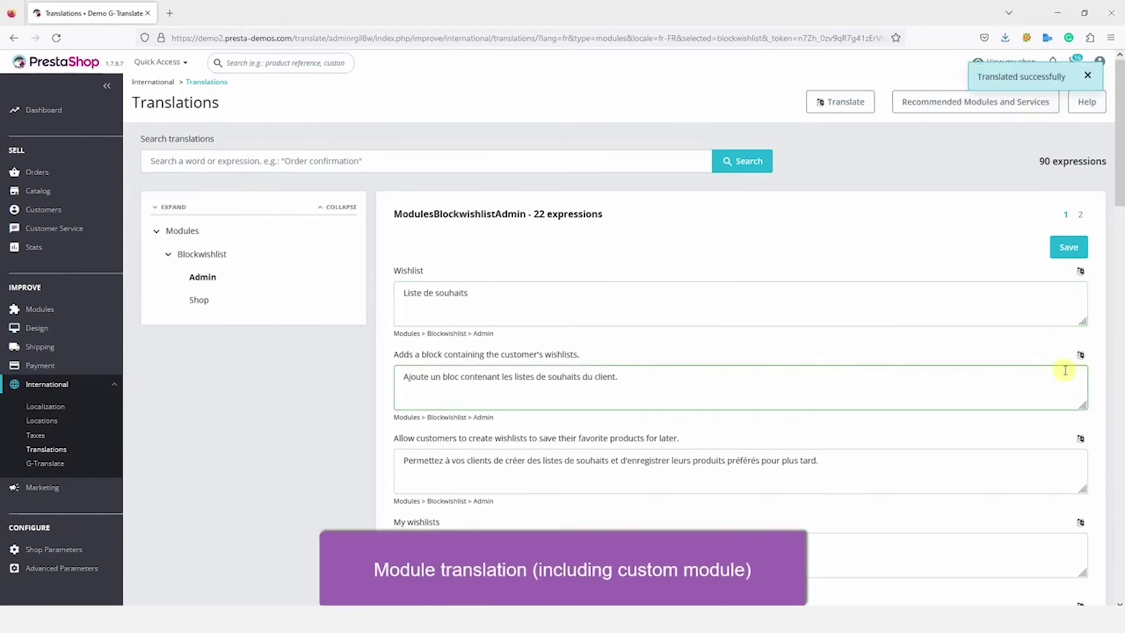
scroll(1067, 379, "down", 6)
scroll(1067, 378, "down", 10)
left_click(1017, 535)
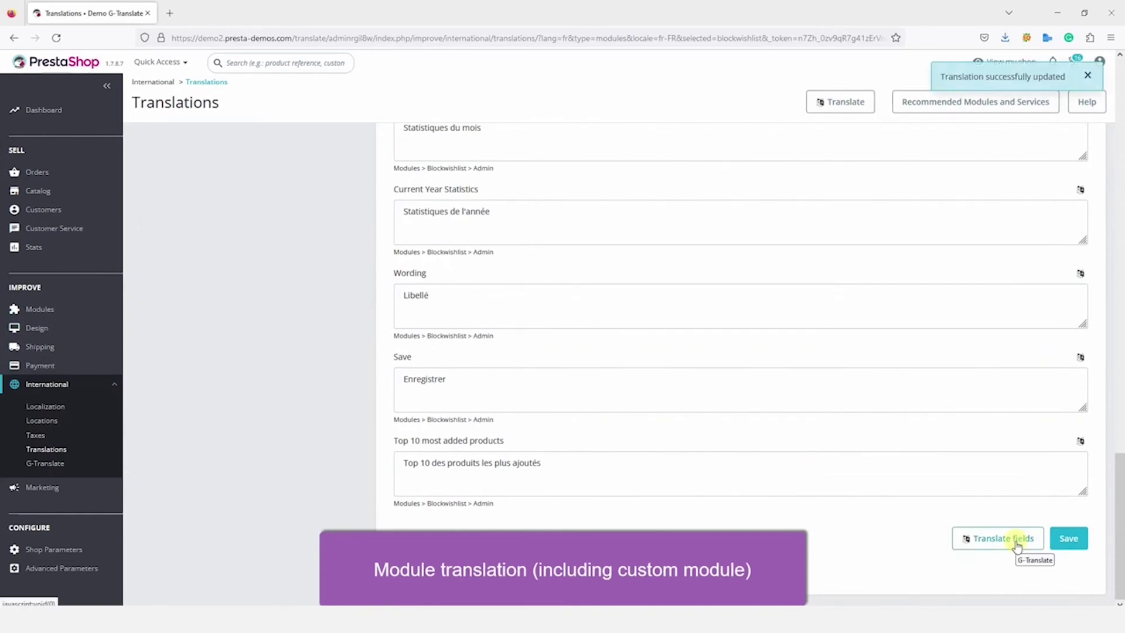
Open the email translations for modification, with Body content, the classic theme and Français (French).
left_click(61, 455)
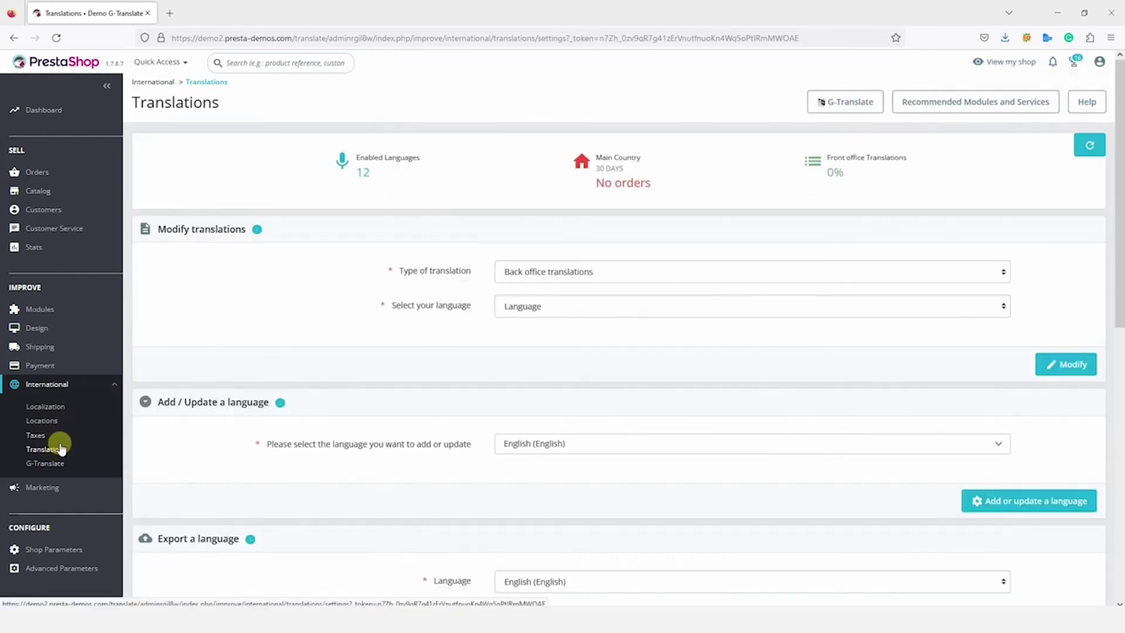
left_click(628, 271)
left_click(597, 344)
left_click(597, 307)
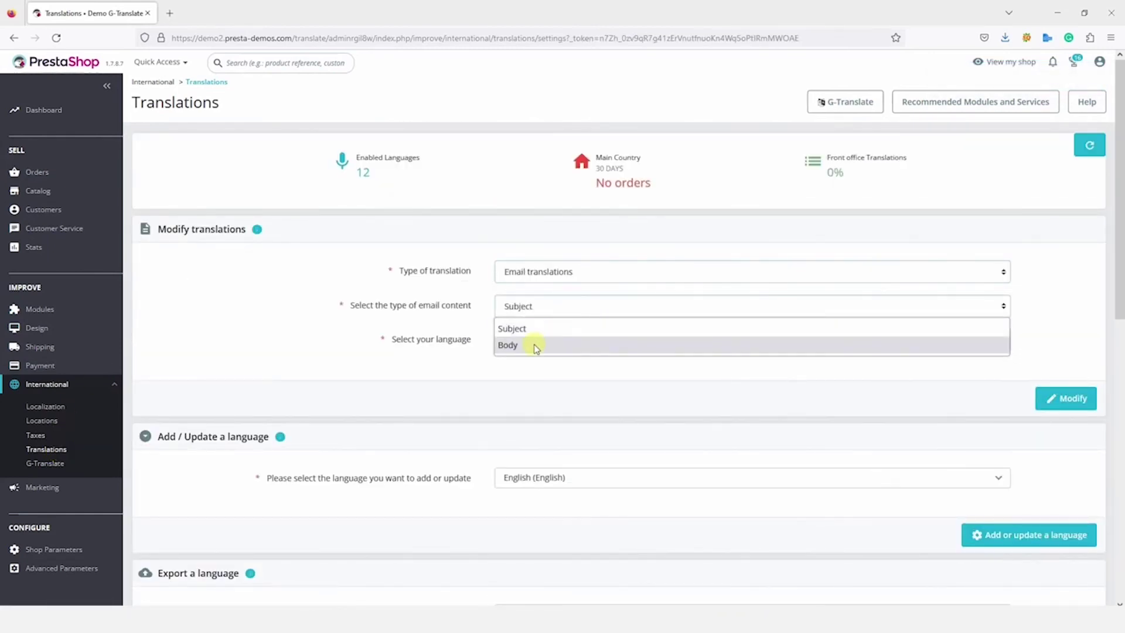
left_click(533, 345)
left_click(590, 340)
left_click(588, 376)
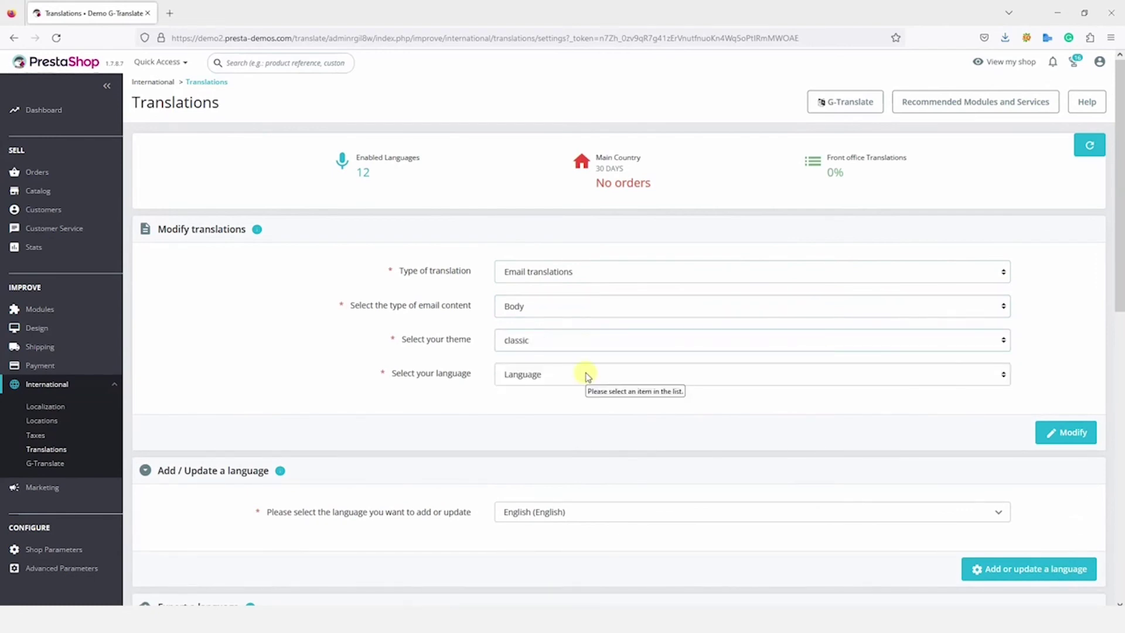
left_click(588, 376)
left_click(563, 430)
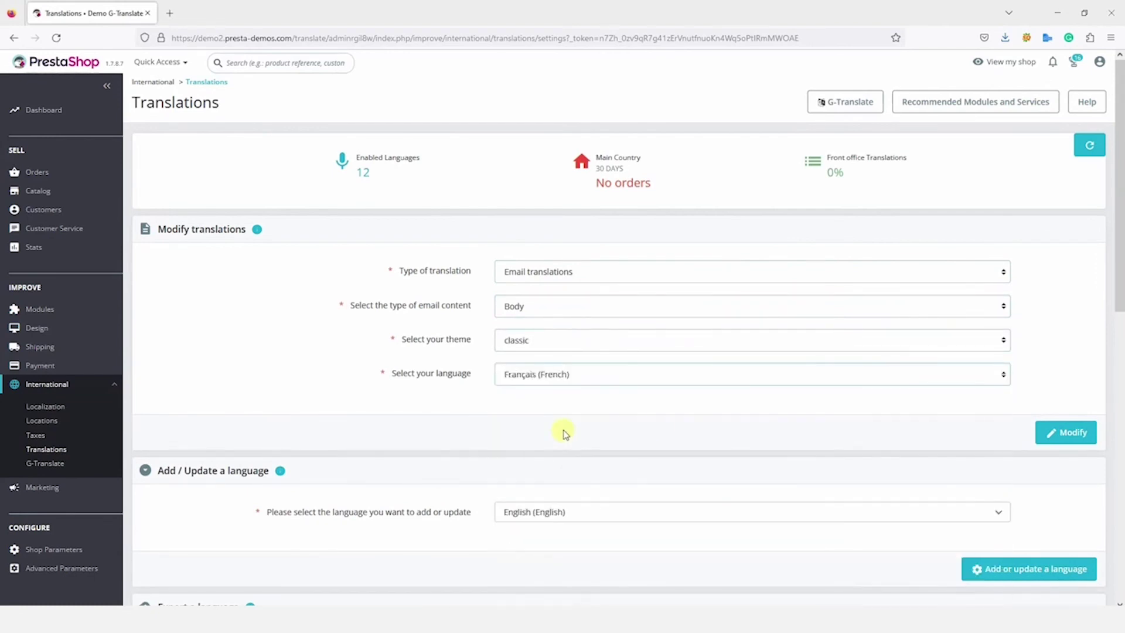
left_click(1049, 437)
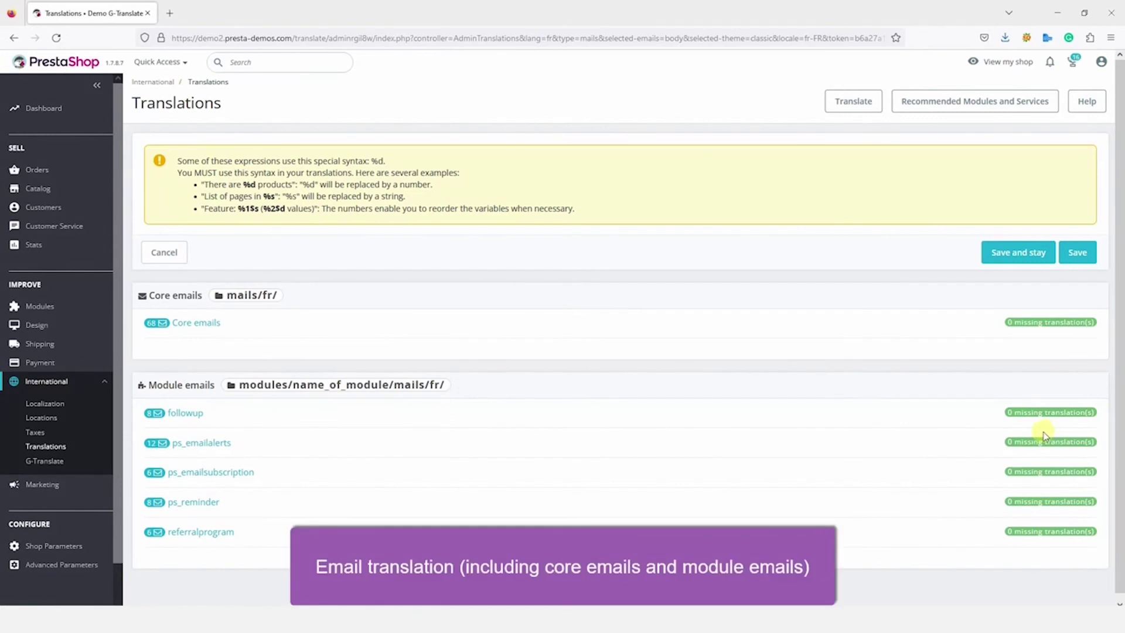
Expand the core emails, review the HTML version of the account email and collapse that email again.
left_click(194, 323)
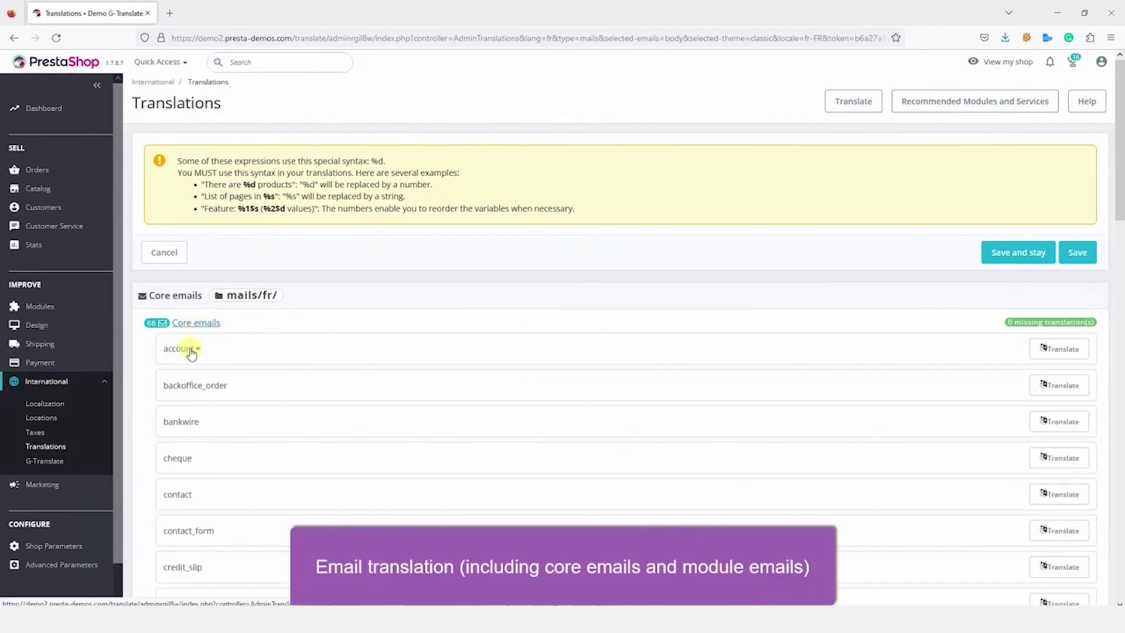
left_click(186, 349)
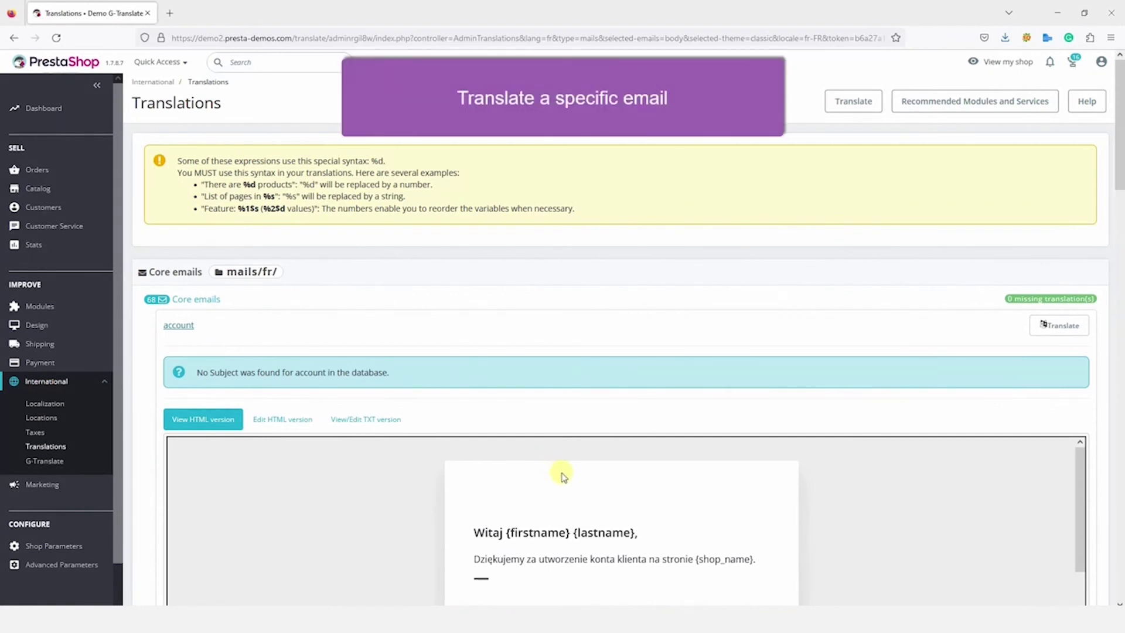
scroll(645, 504, "down", 3)
scroll(850, 524, "up", 3)
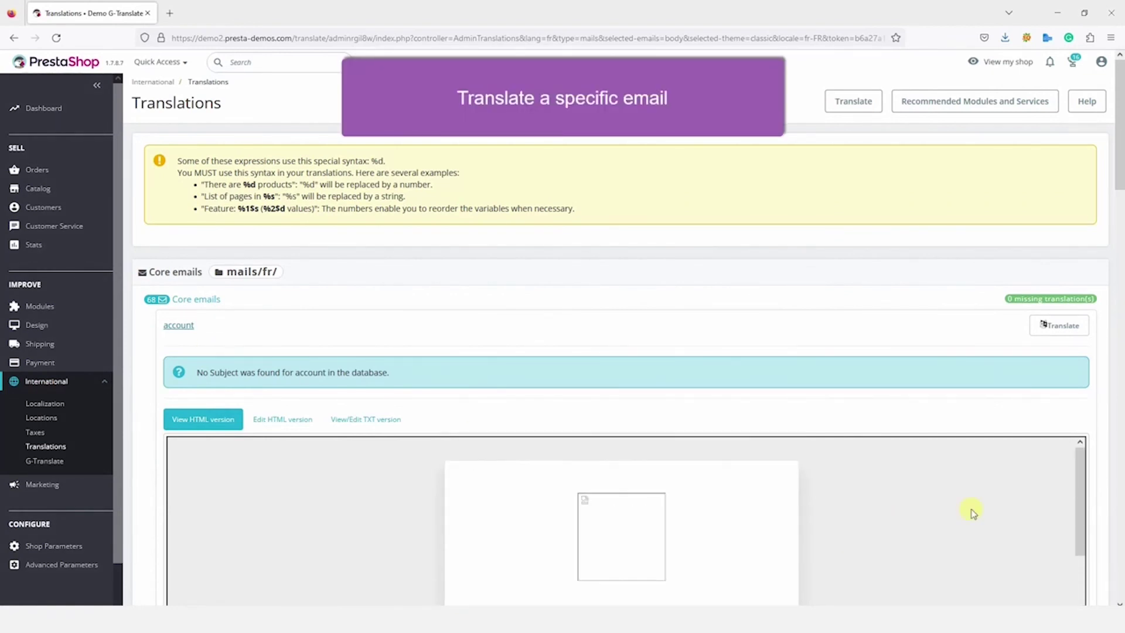
scroll(1120, 275, "down", 5)
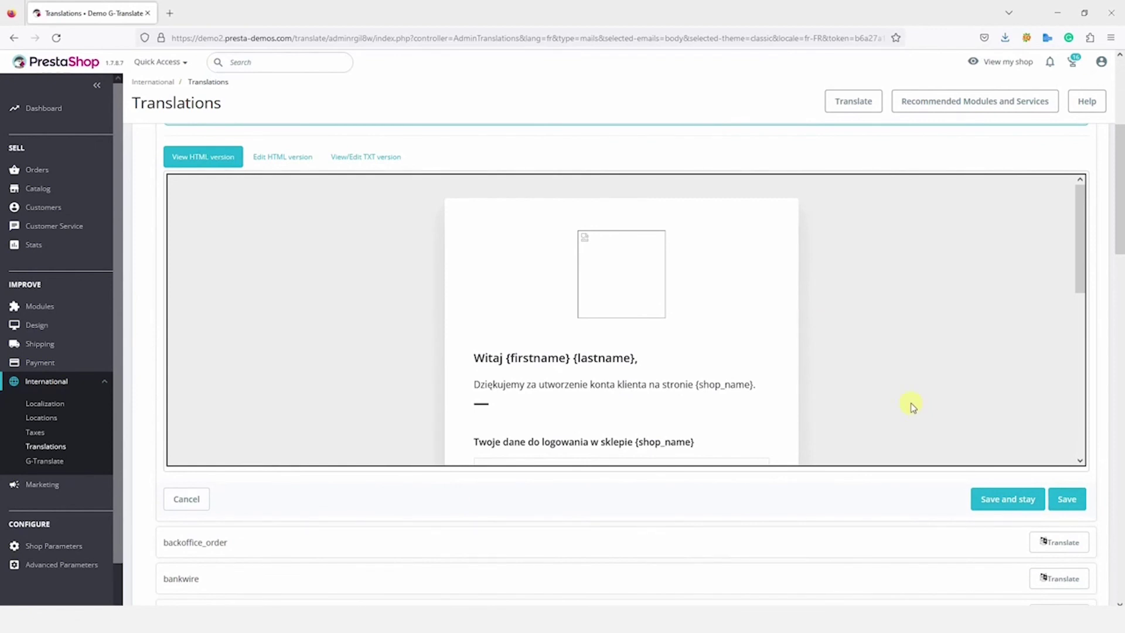
scroll(176, 302, "up", 4)
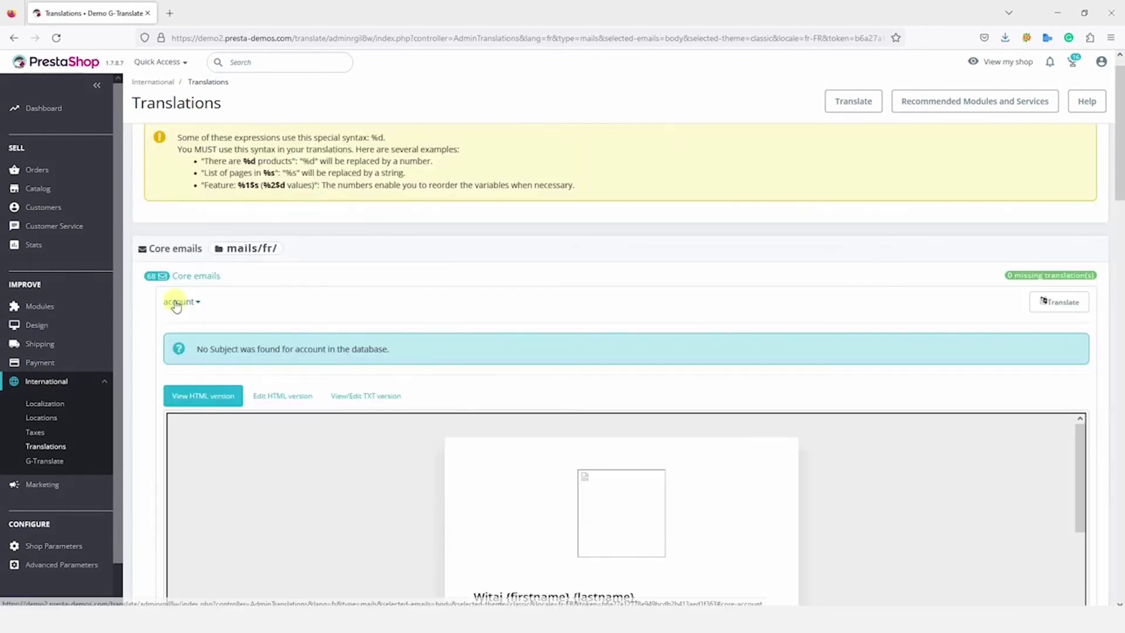
left_click(187, 302)
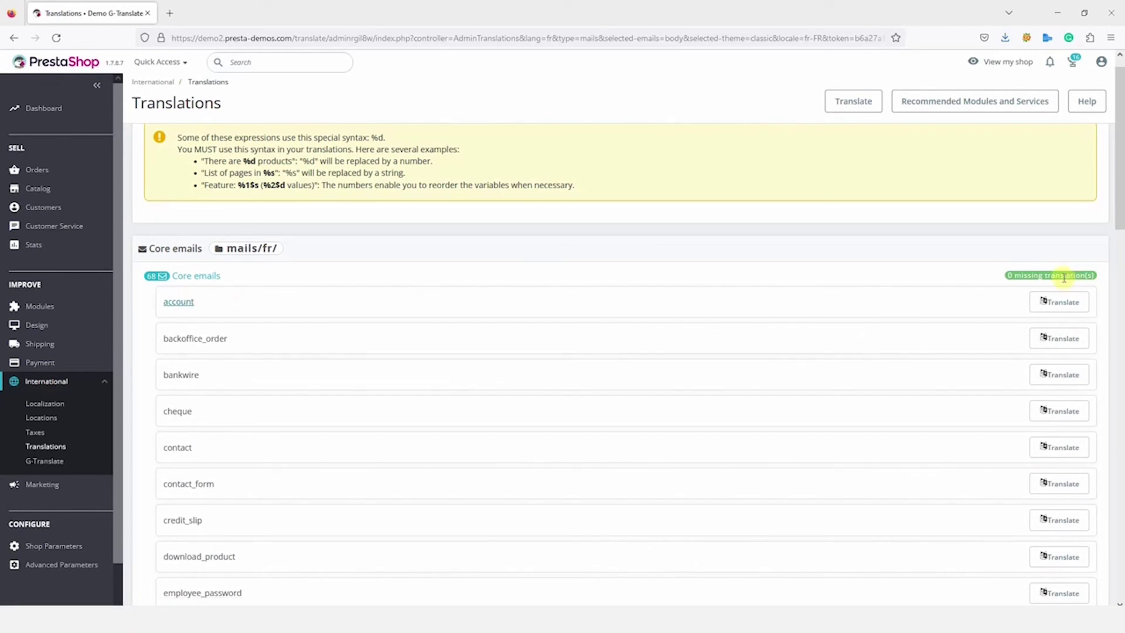